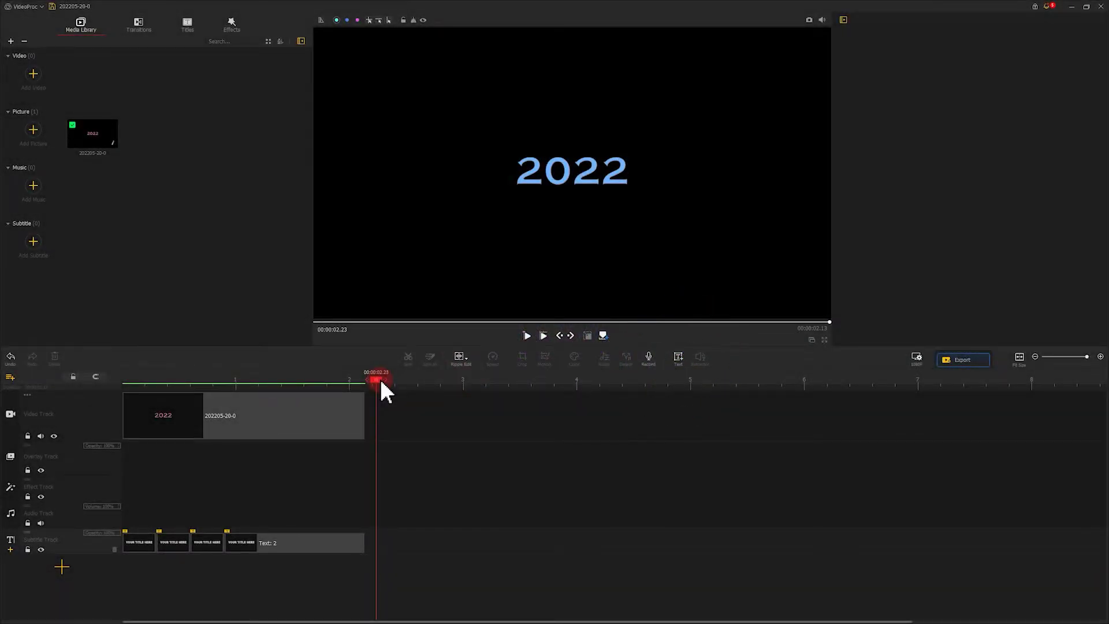
Add a new 'Text Here' title at the playhead, right after the 2022 clip
click(679, 357)
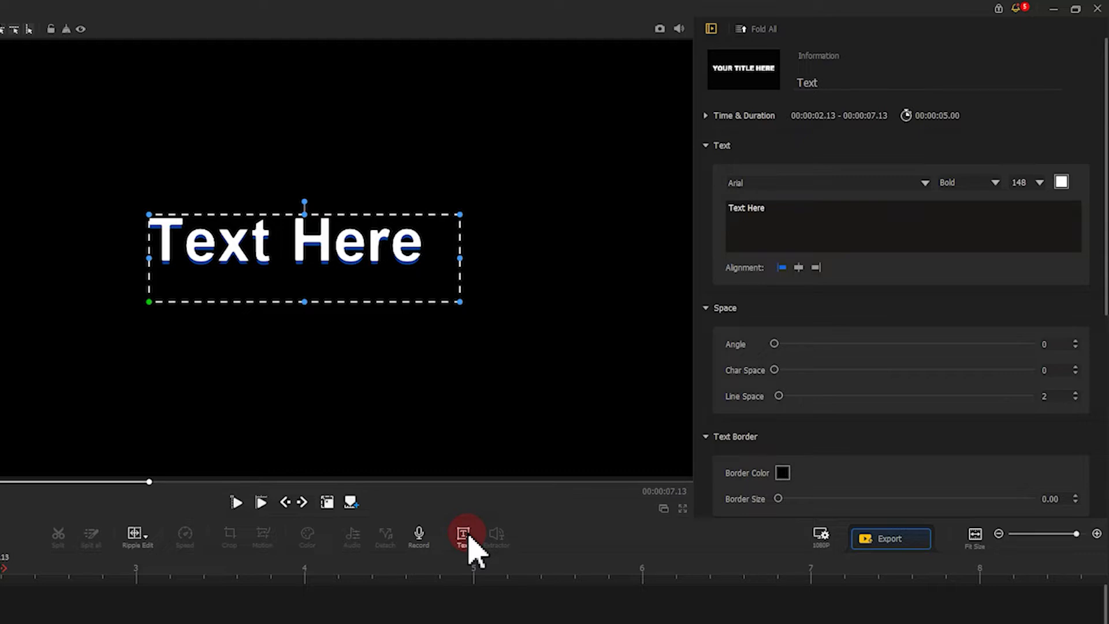
Switch the title font to Tw Cen MT Condensed Extra Bold
click(816, 185)
scroll(862, 268, down, 20)
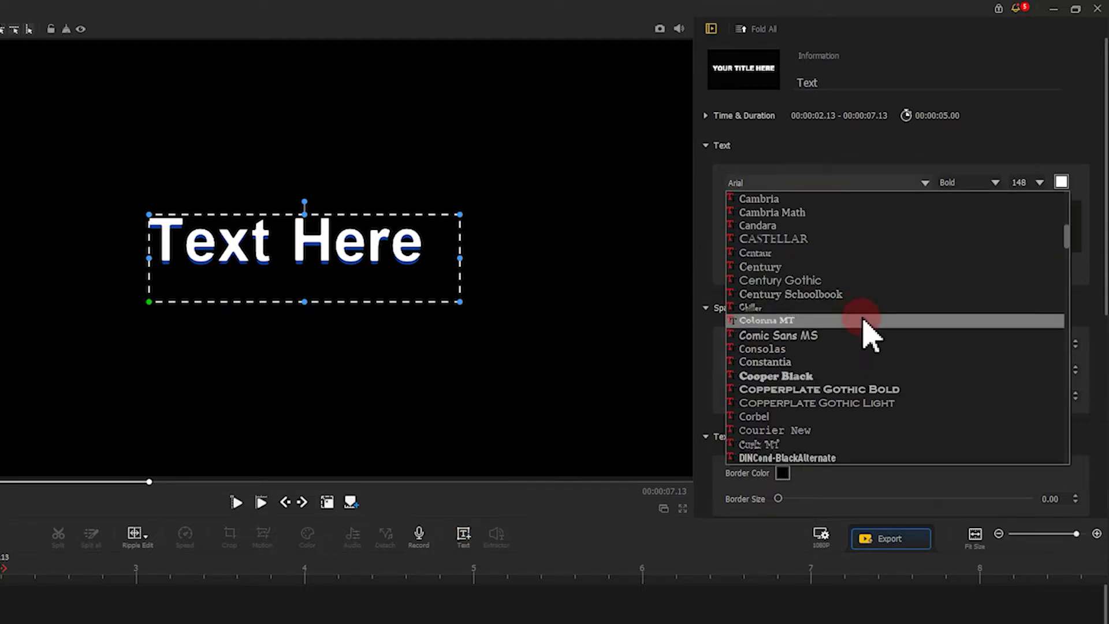
scroll(861, 345, down, 20)
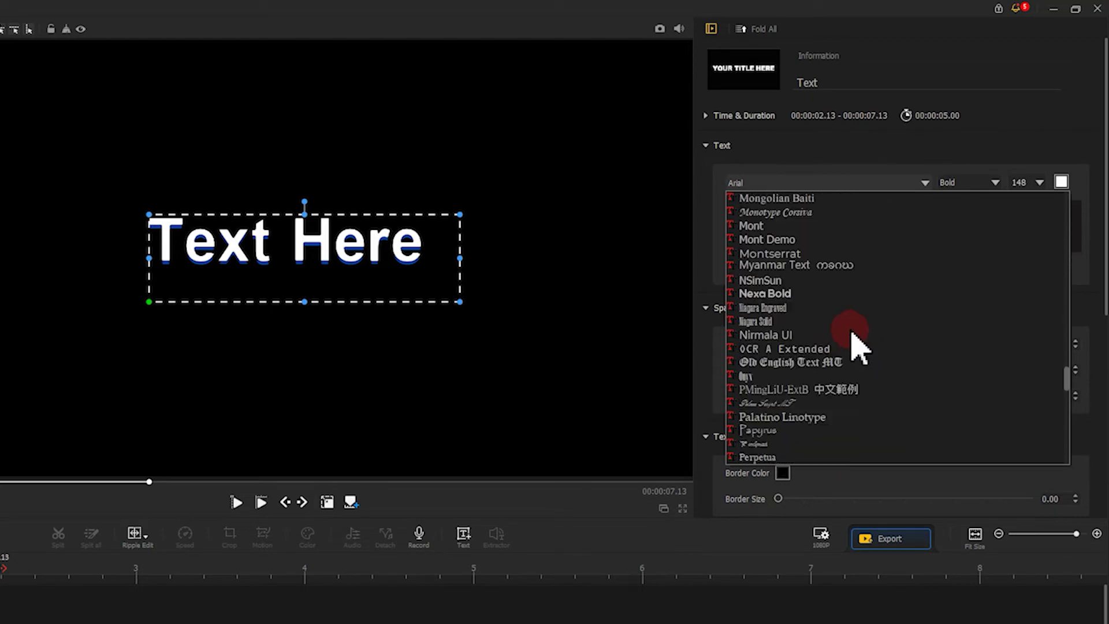
scroll(859, 347, down, 4)
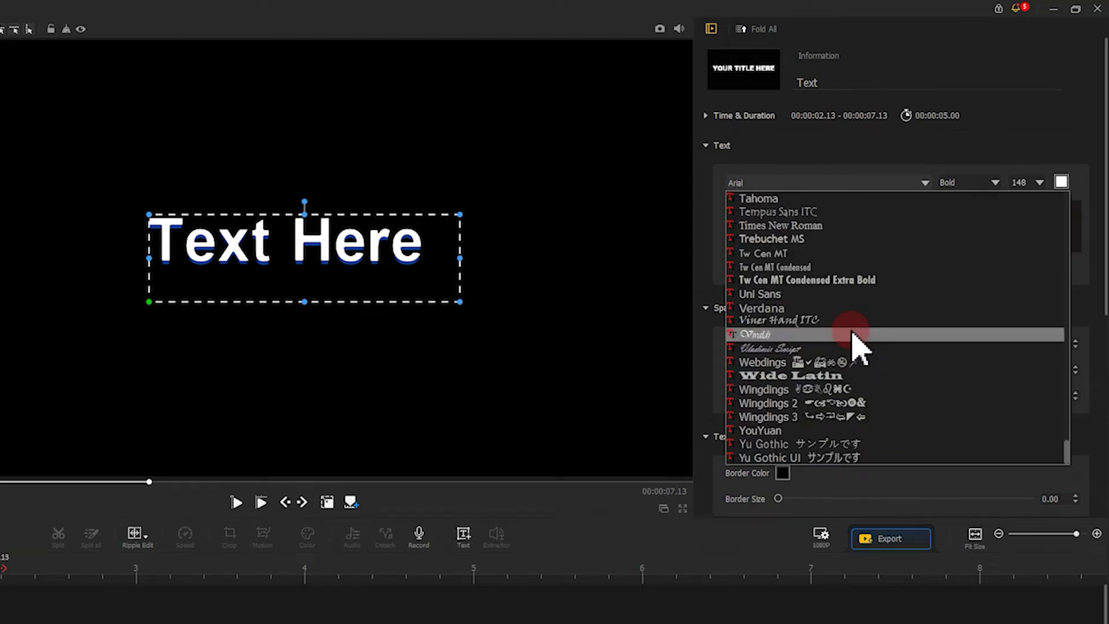
click(842, 280)
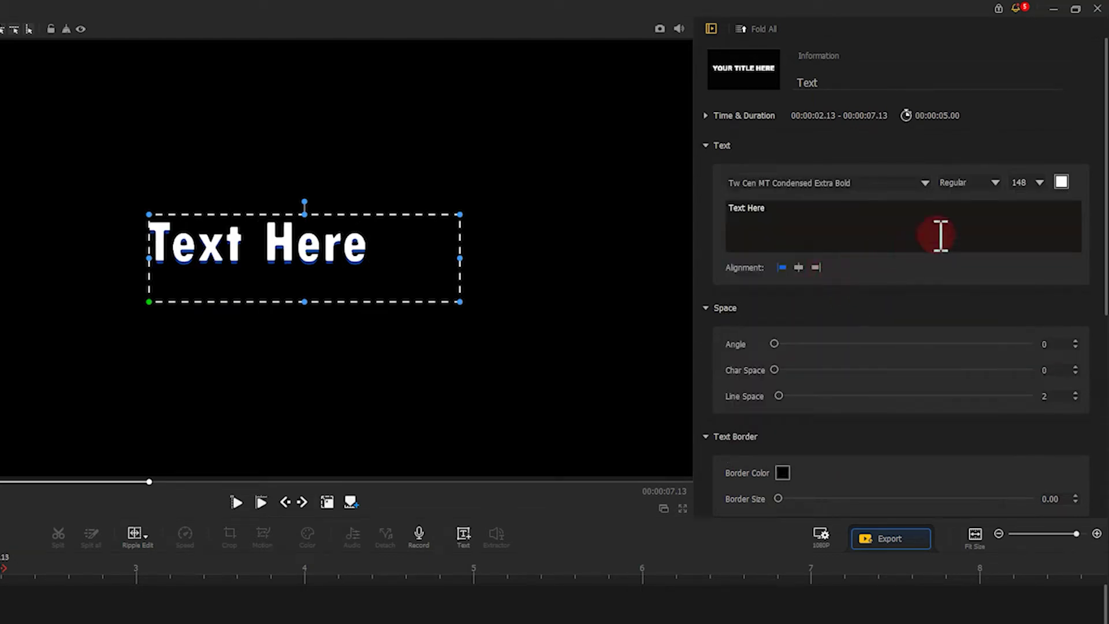
Colour the title text pink and reduce its shadow offset to 0
click(1061, 182)
click(746, 240)
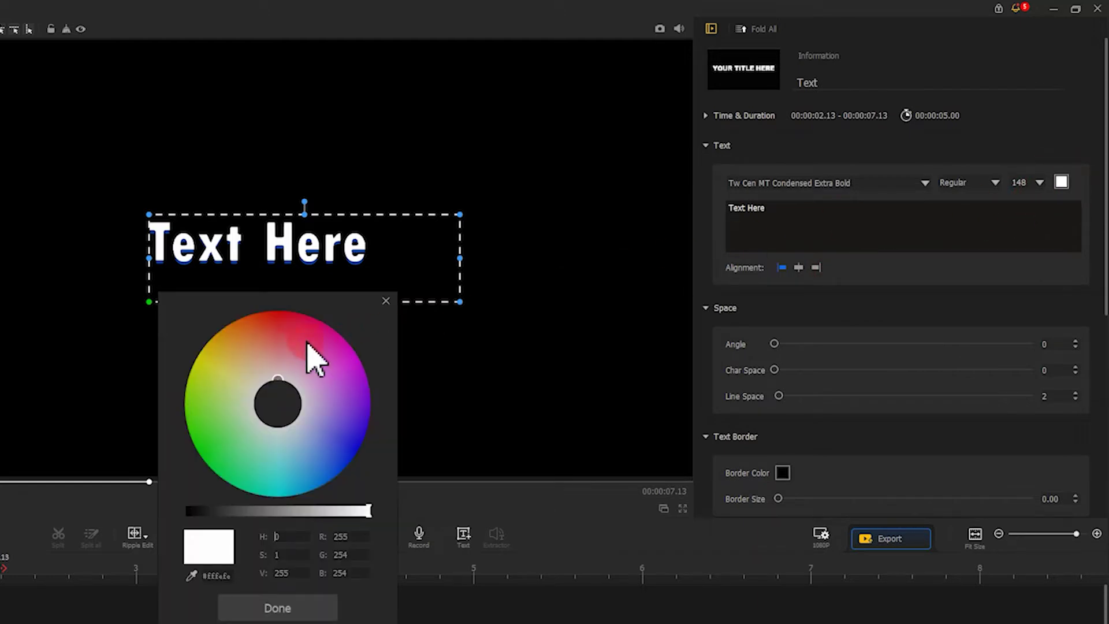
click(288, 348)
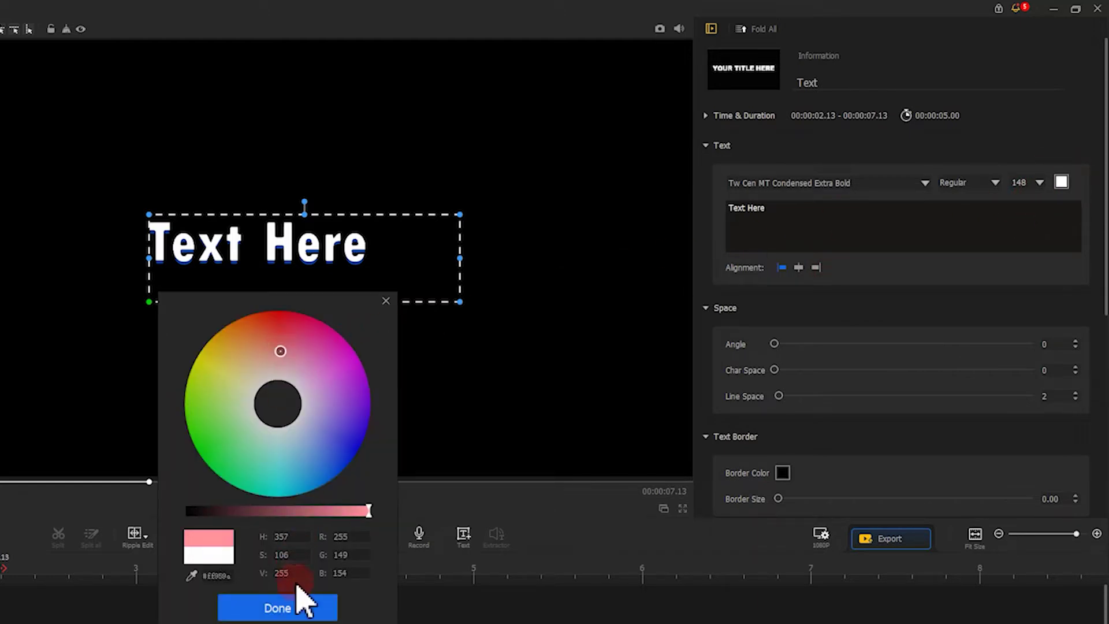
click(297, 603)
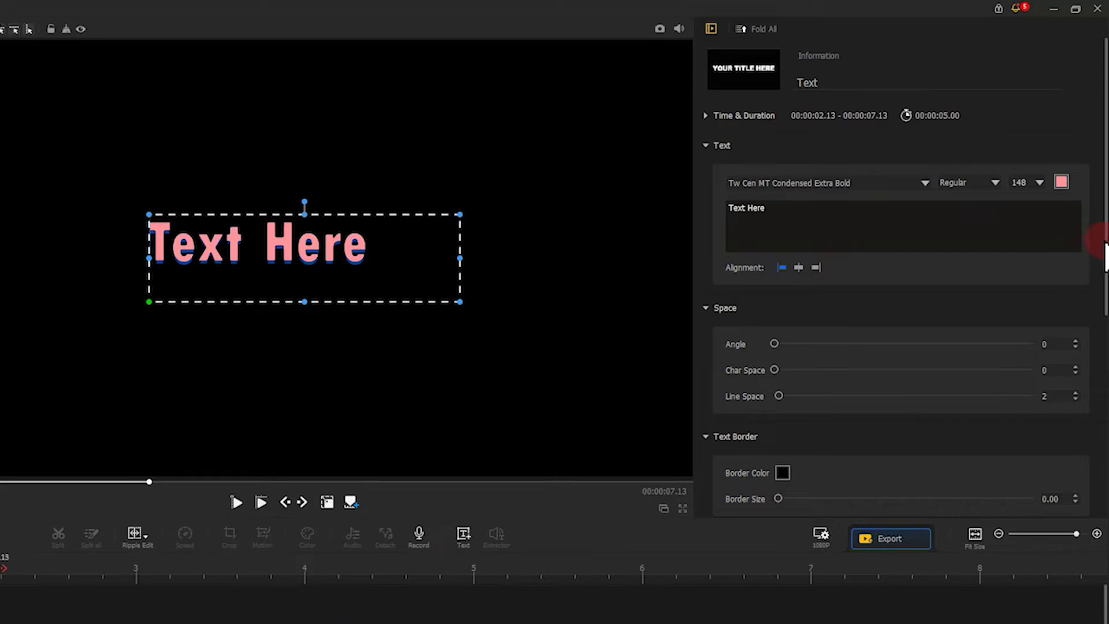
drag(1104, 237, 1091, 447)
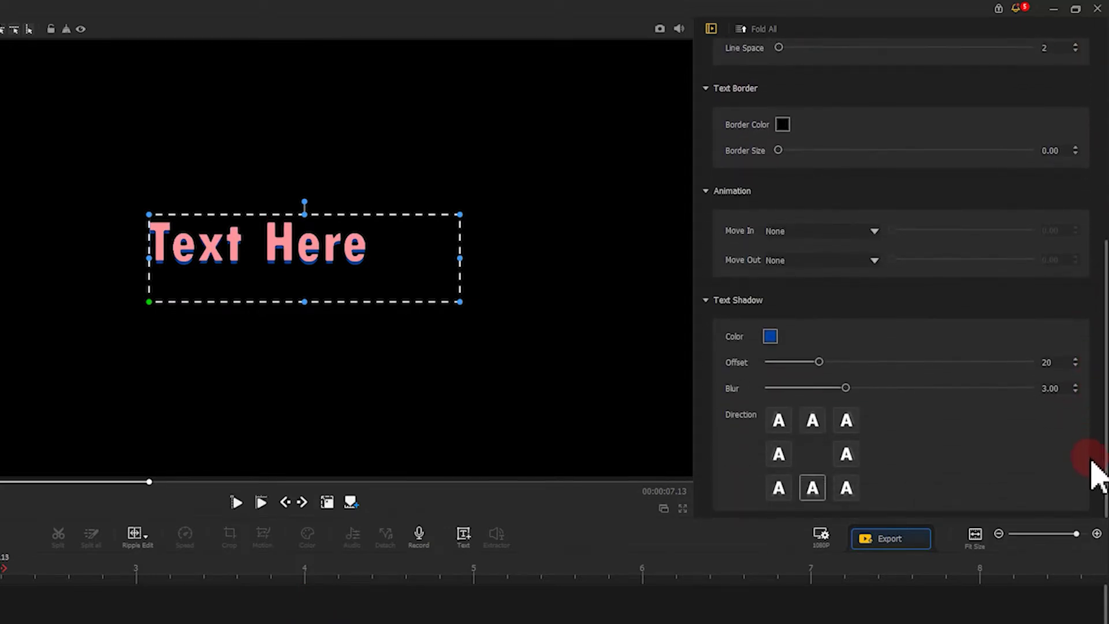
drag(818, 368, 777, 371)
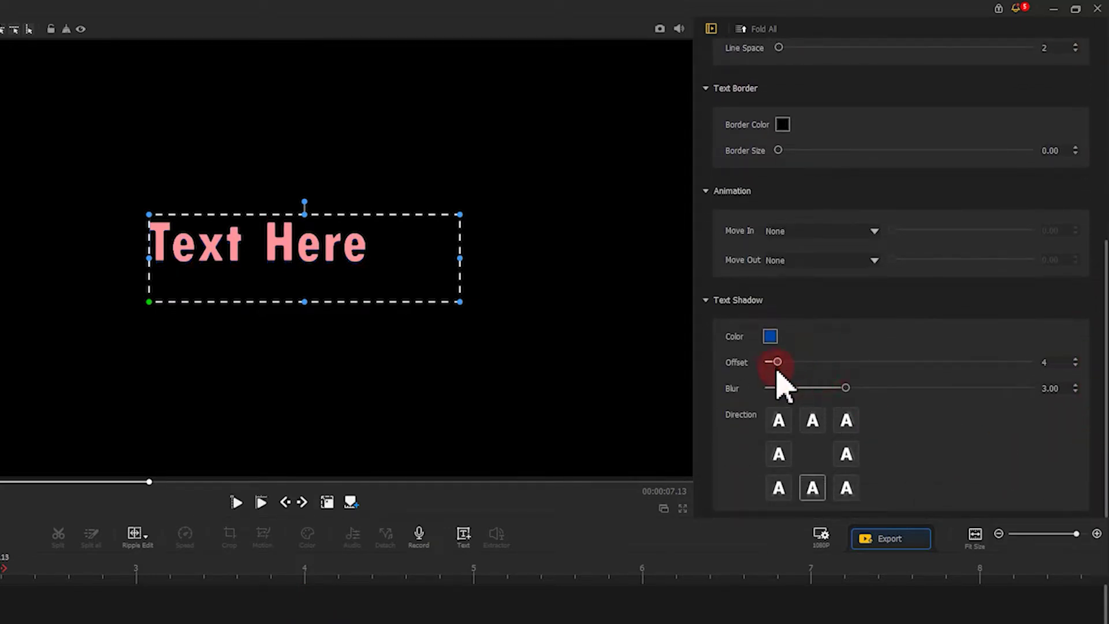
scroll(834, 361, up, 6)
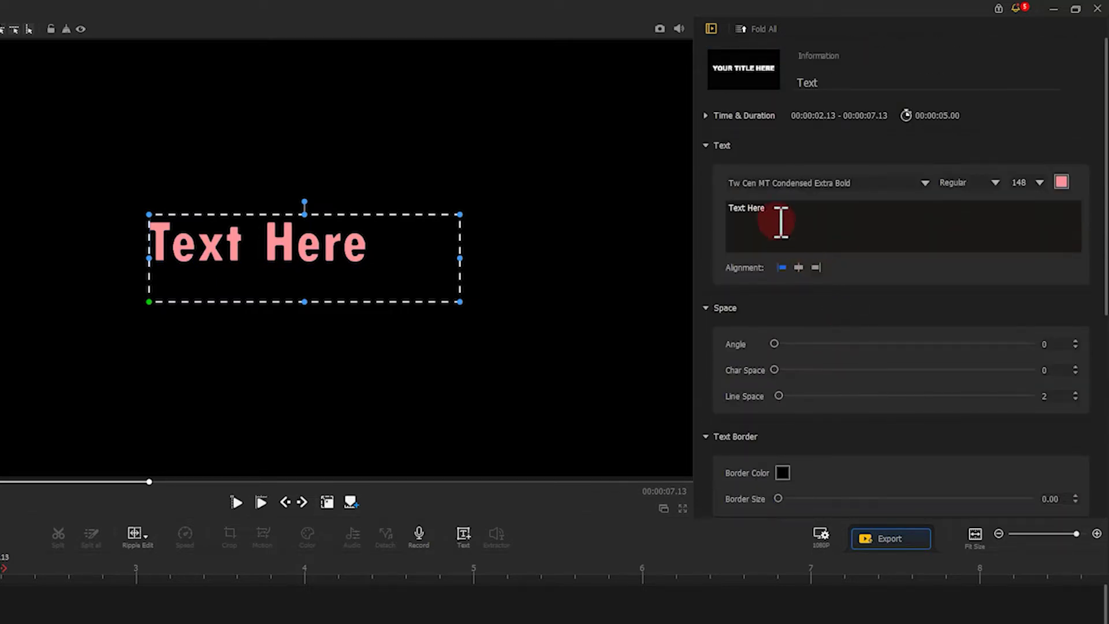
Retype the title as 'VIDEOPROC', then centre and slightly enlarge it using the guide lines
drag(780, 212, 727, 209)
text(VI)
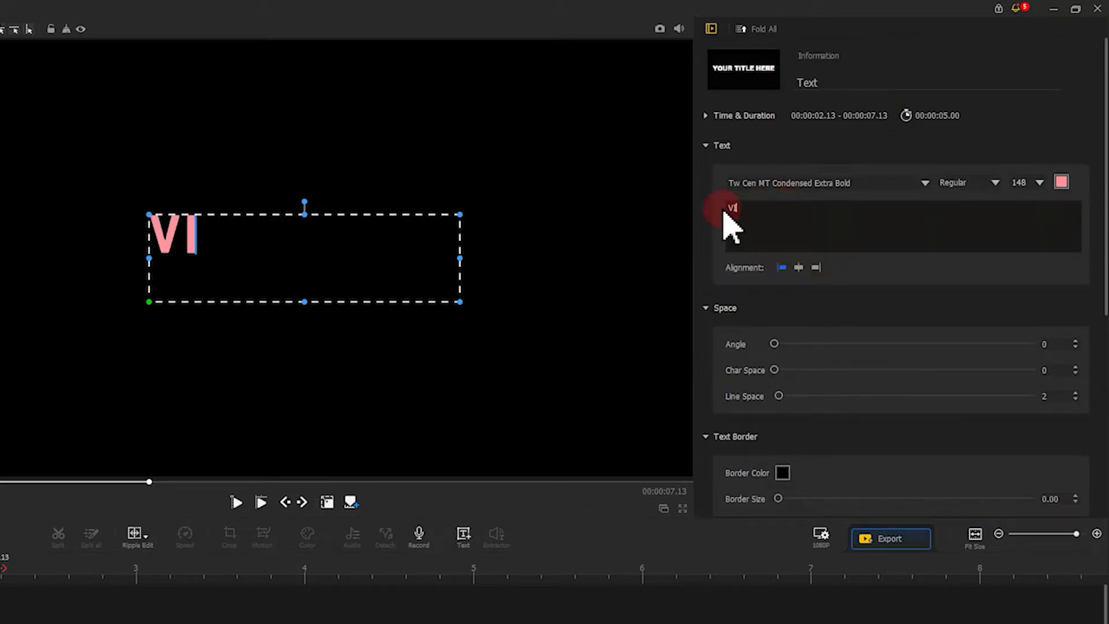
text(DEOPROC)
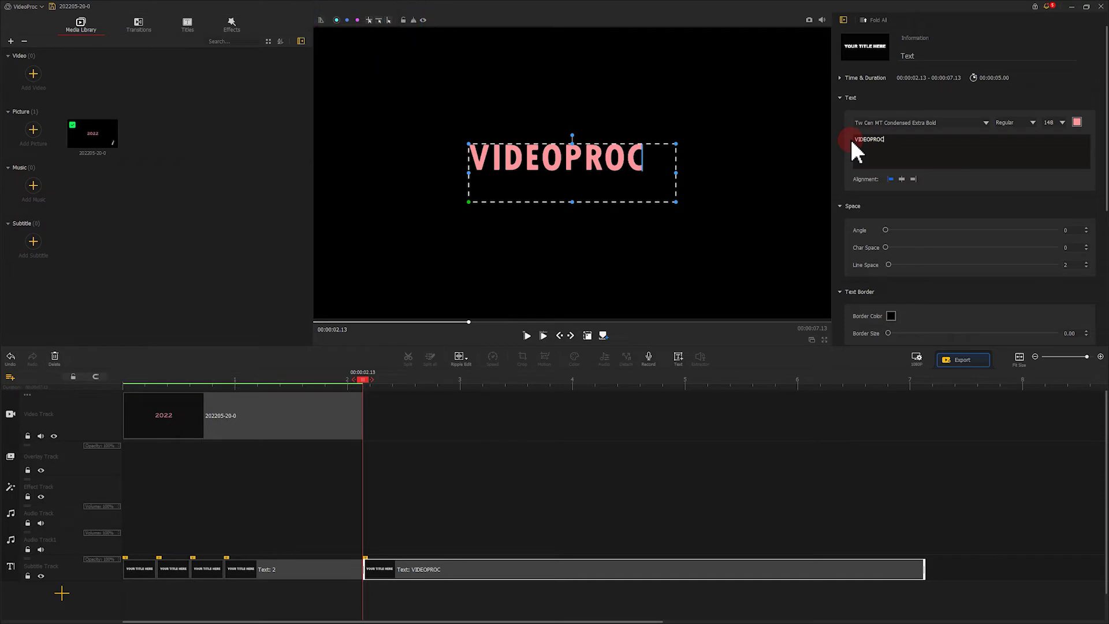
drag(374, 19, 575, 169)
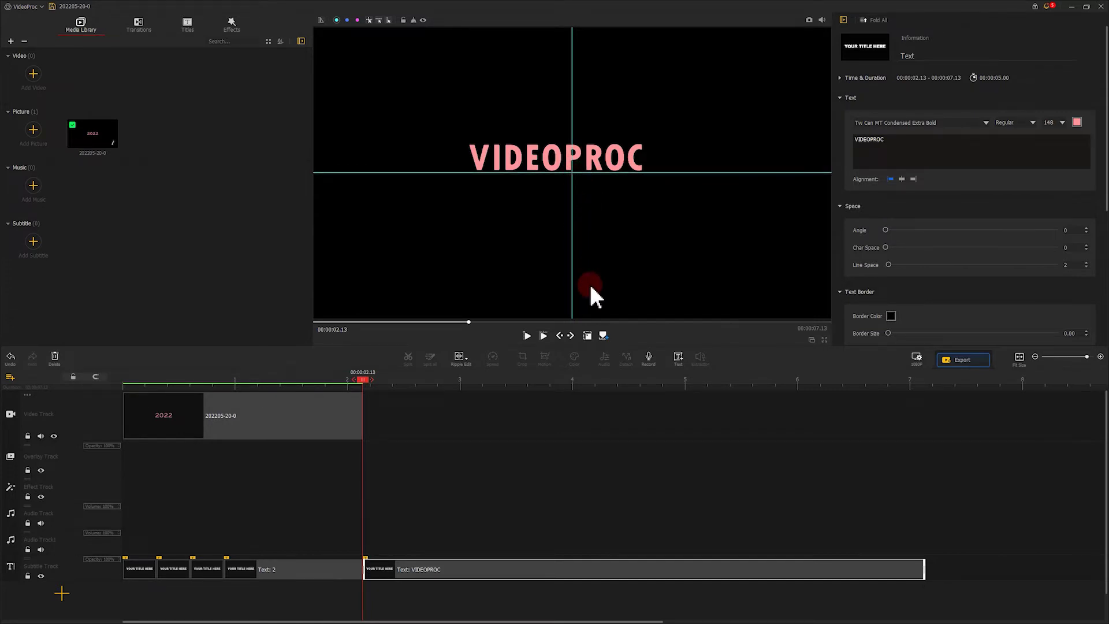
click(588, 335)
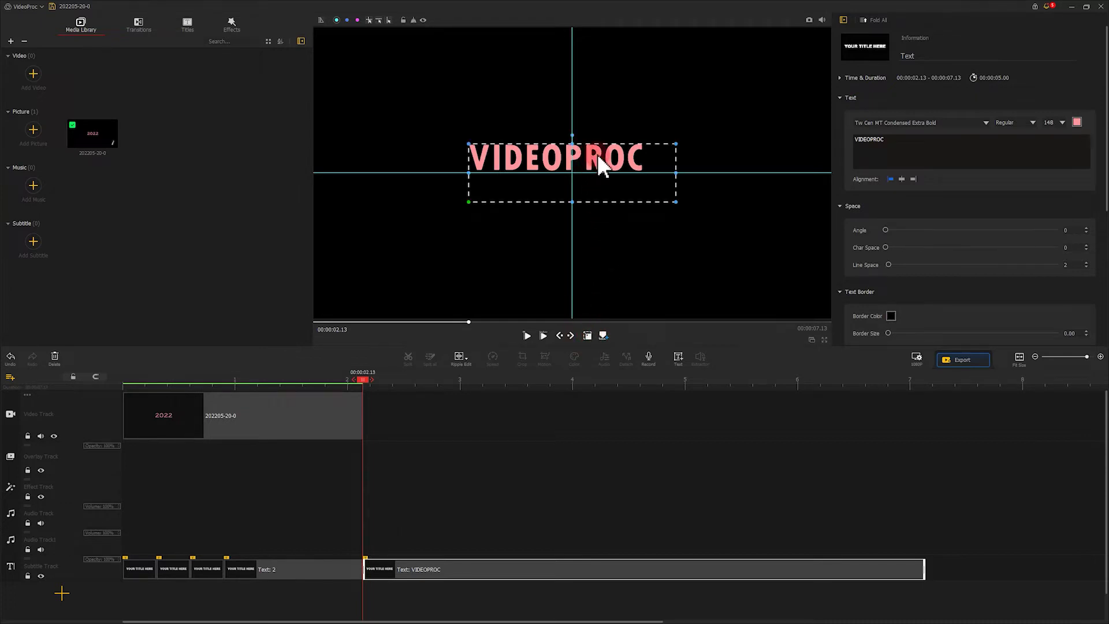
drag(599, 166, 618, 170)
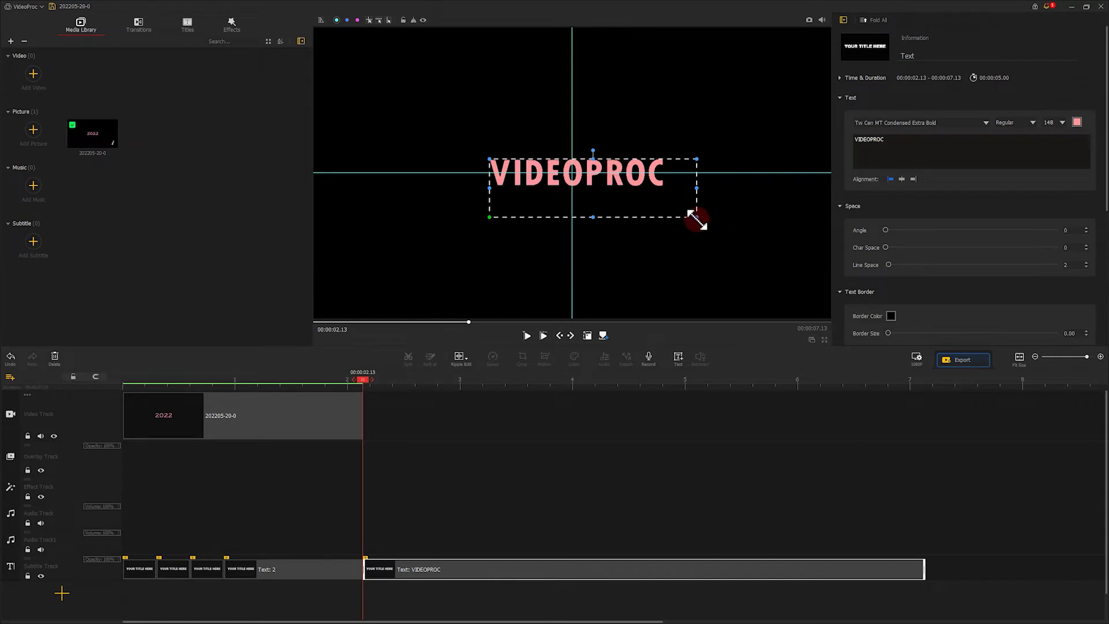
drag(695, 218, 729, 227)
drag(661, 194, 640, 182)
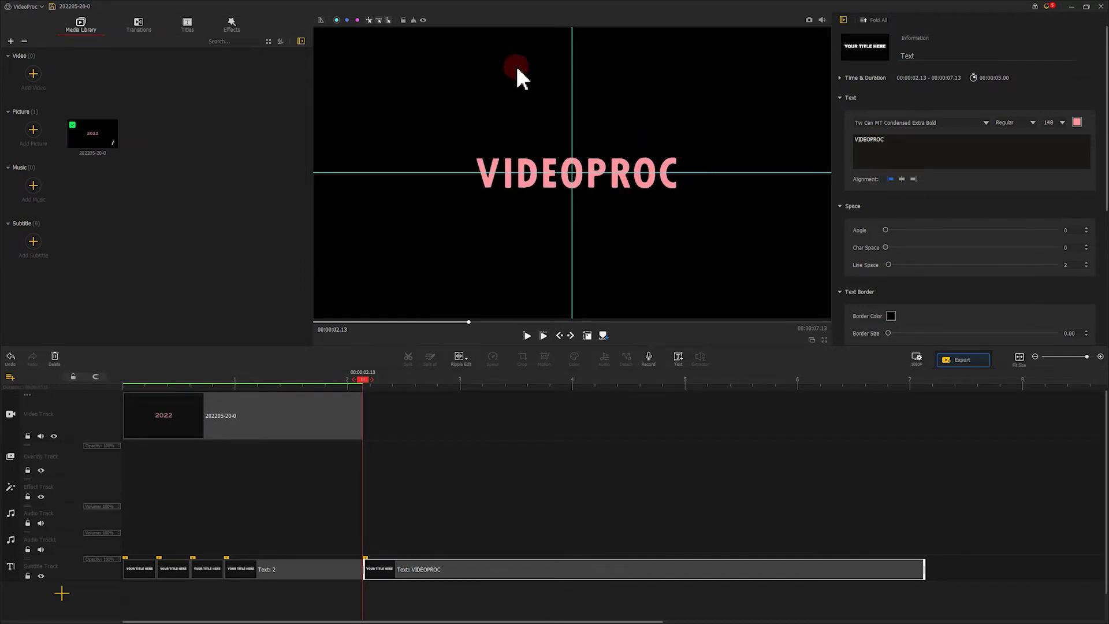
click(414, 20)
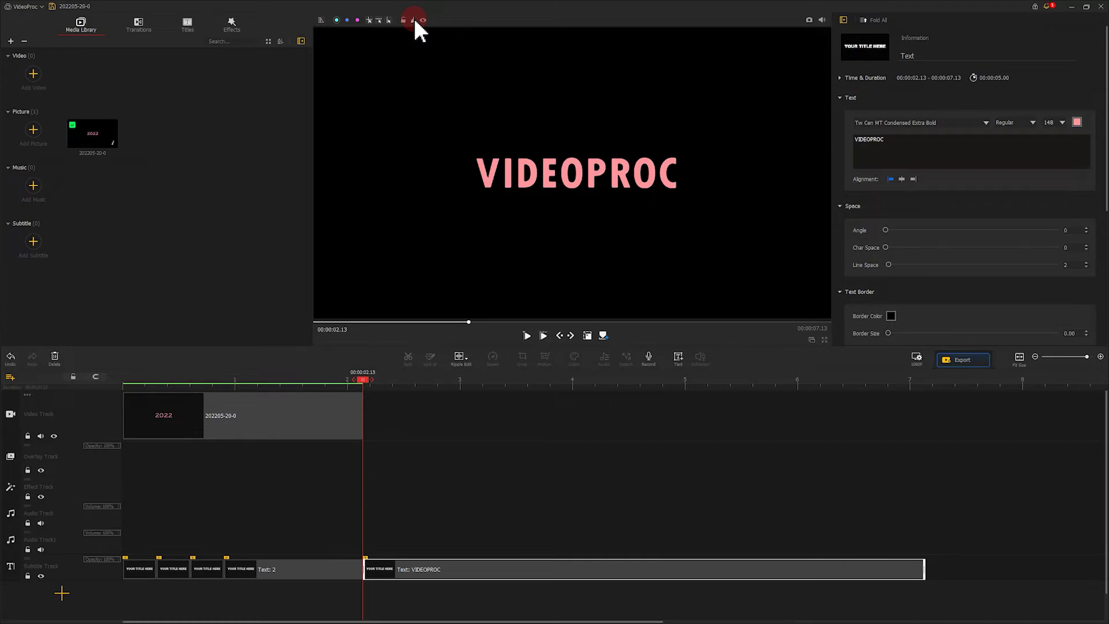
Snapshot the VIDEOPROC frame and import 202205-20-0_1.png into the Picture library
click(809, 19)
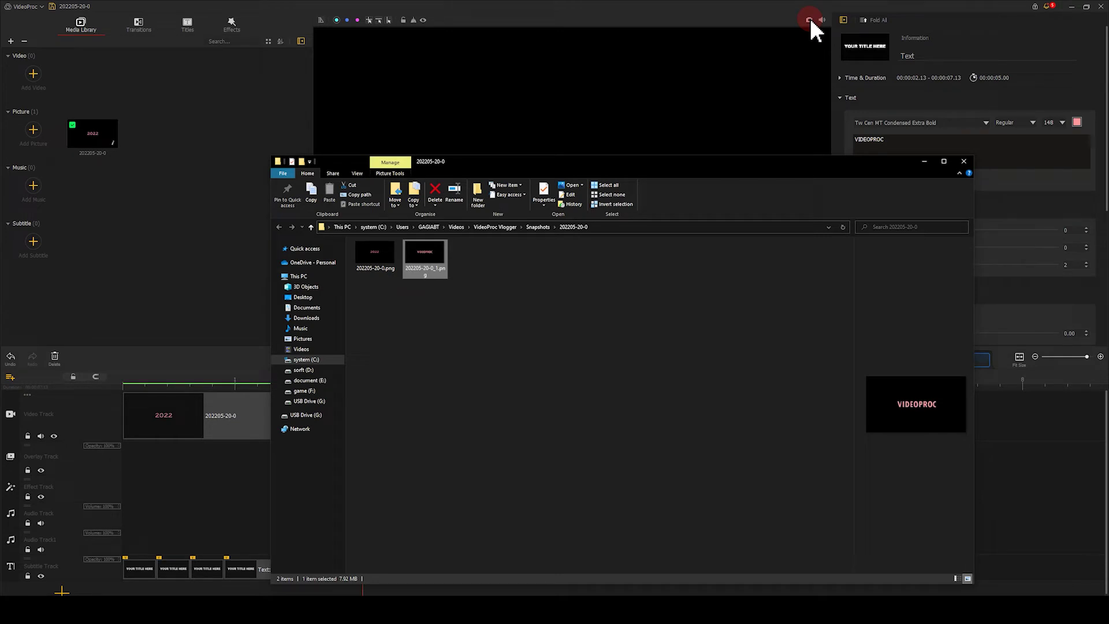
drag(447, 257, 193, 161)
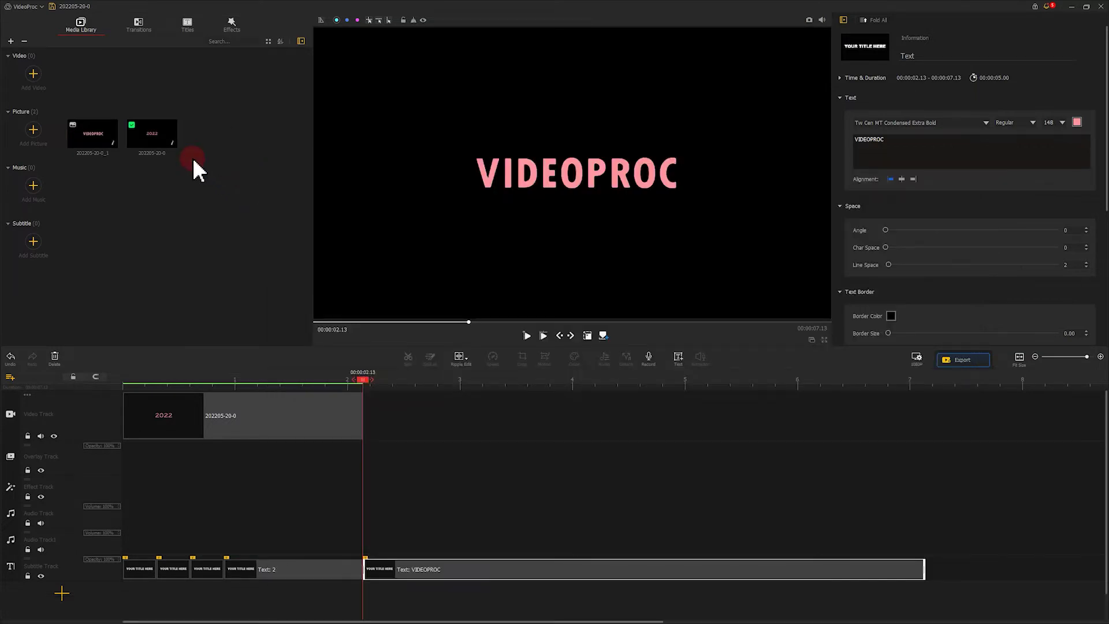
Place the VIDEOPROC snapshot after the 2022 clip, trim it to 00:00:04.23, and delete the text clip
click(99, 139)
drag(99, 138, 391, 410)
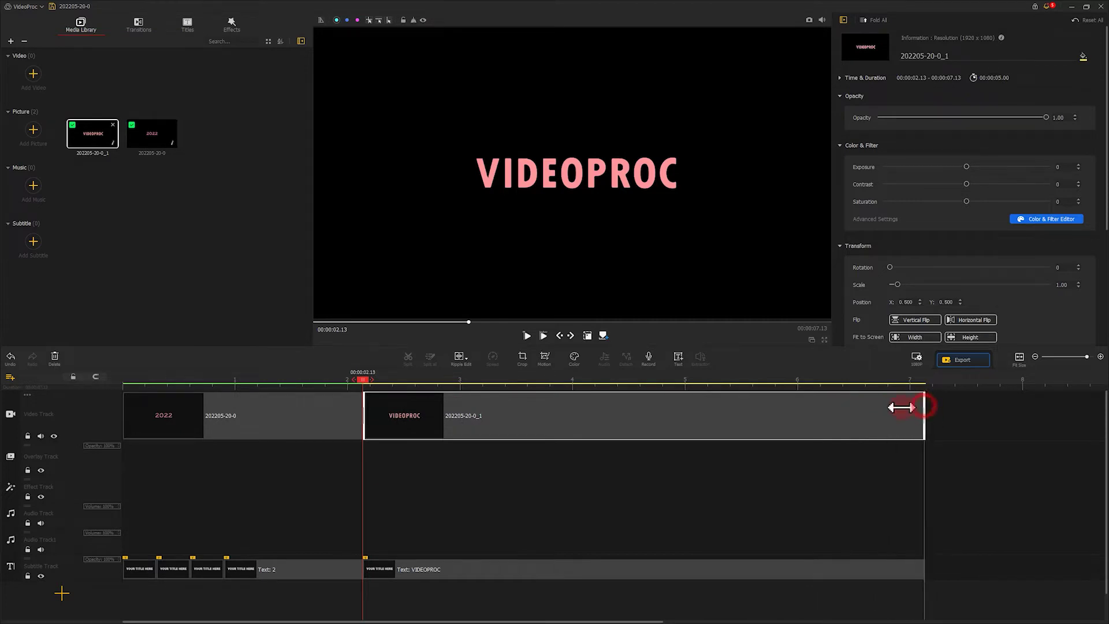
drag(901, 407, 596, 417)
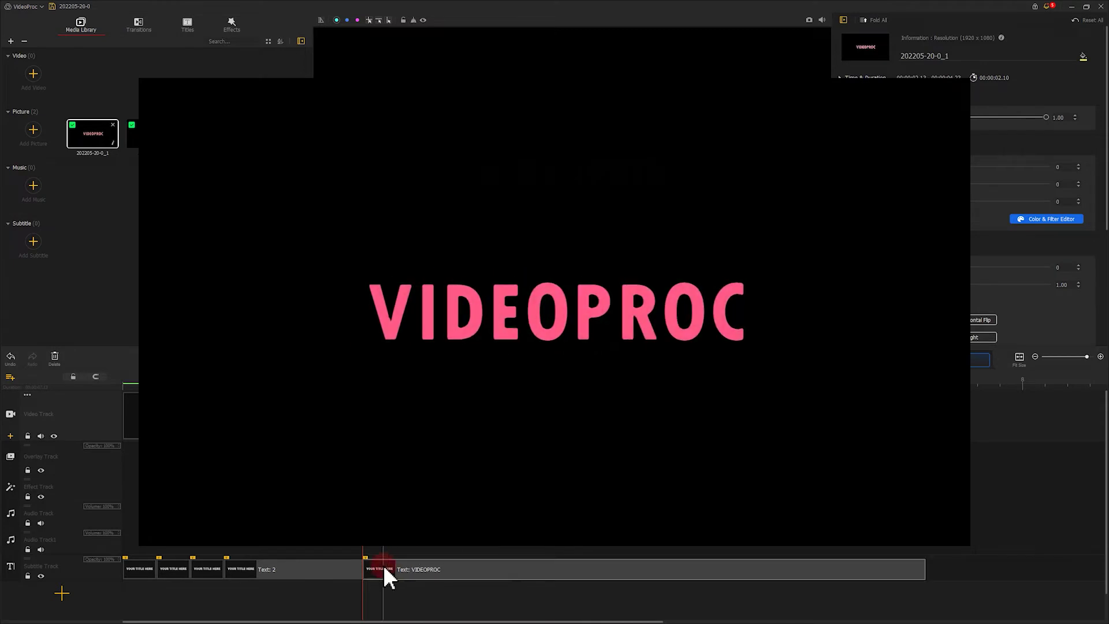
key(Delete)
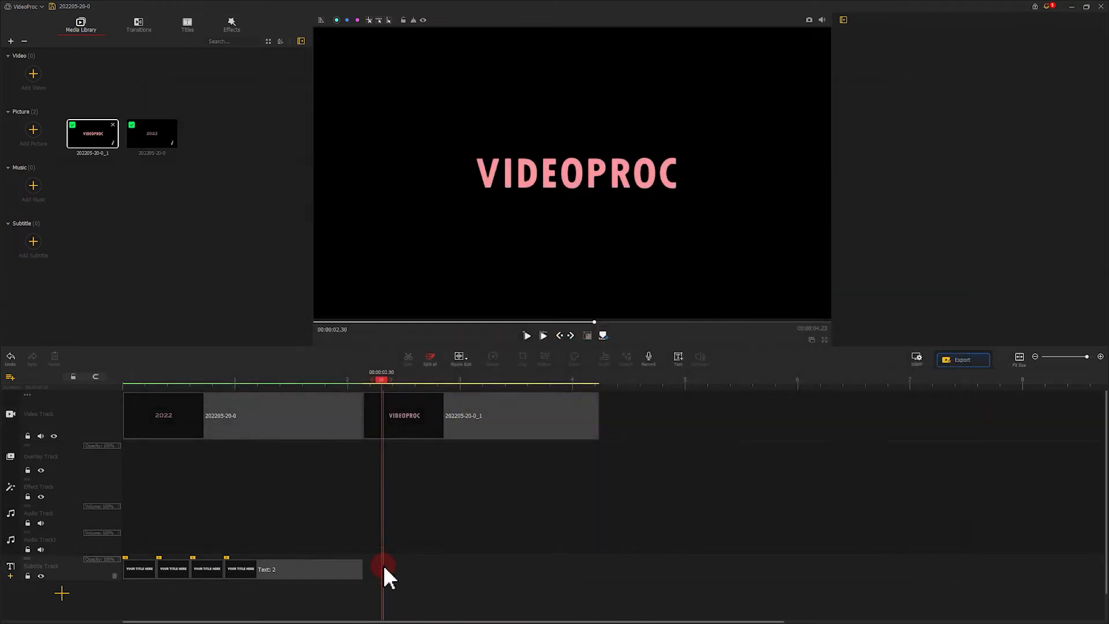
click(381, 418)
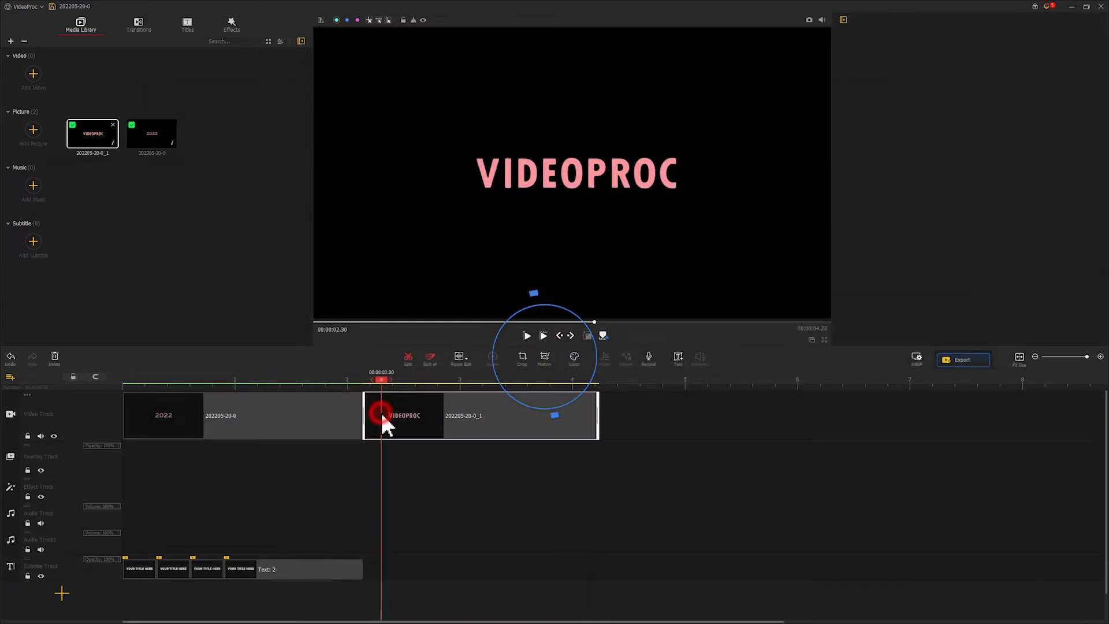
Add the Earthquake motion preset to the VIDEOPROC picture, preview the shake, and apply it
click(546, 358)
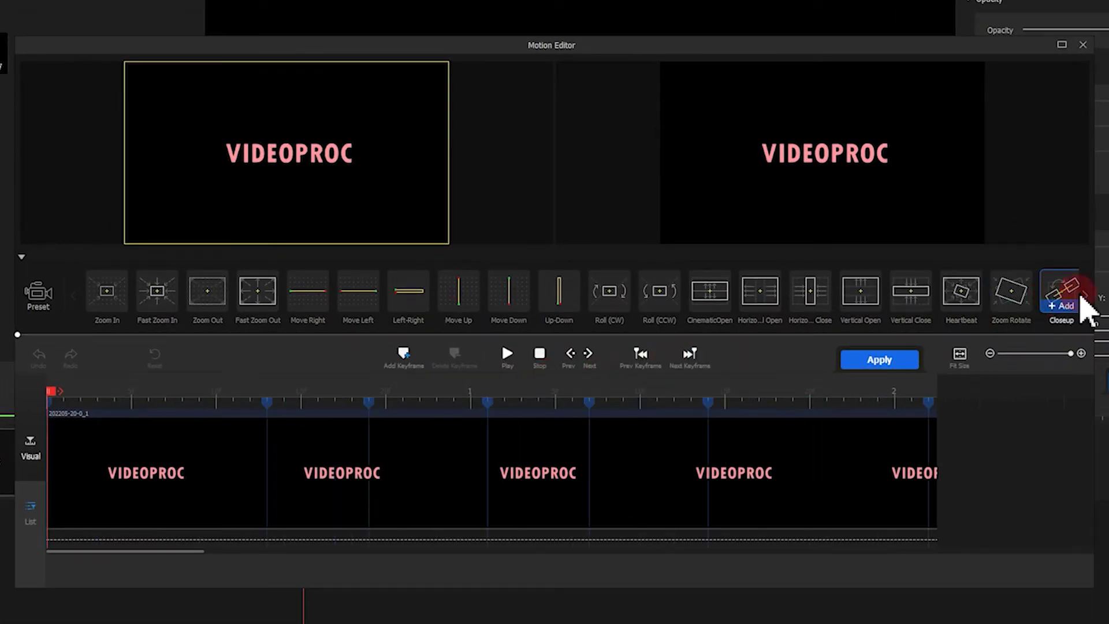
click(1084, 295)
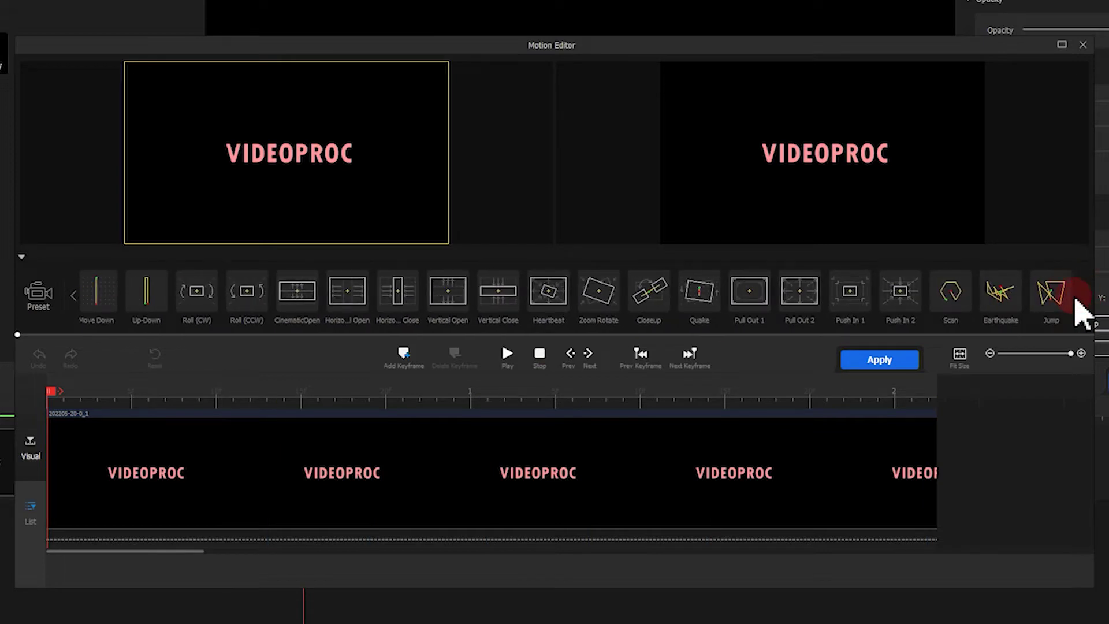
click(1014, 306)
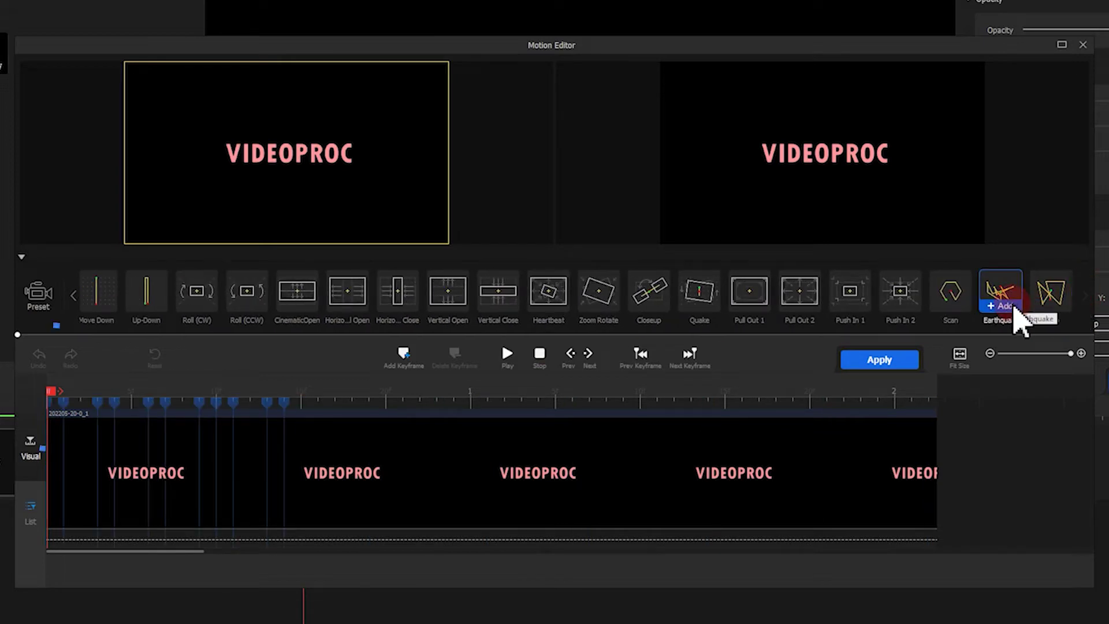
click(845, 349)
click(232, 359)
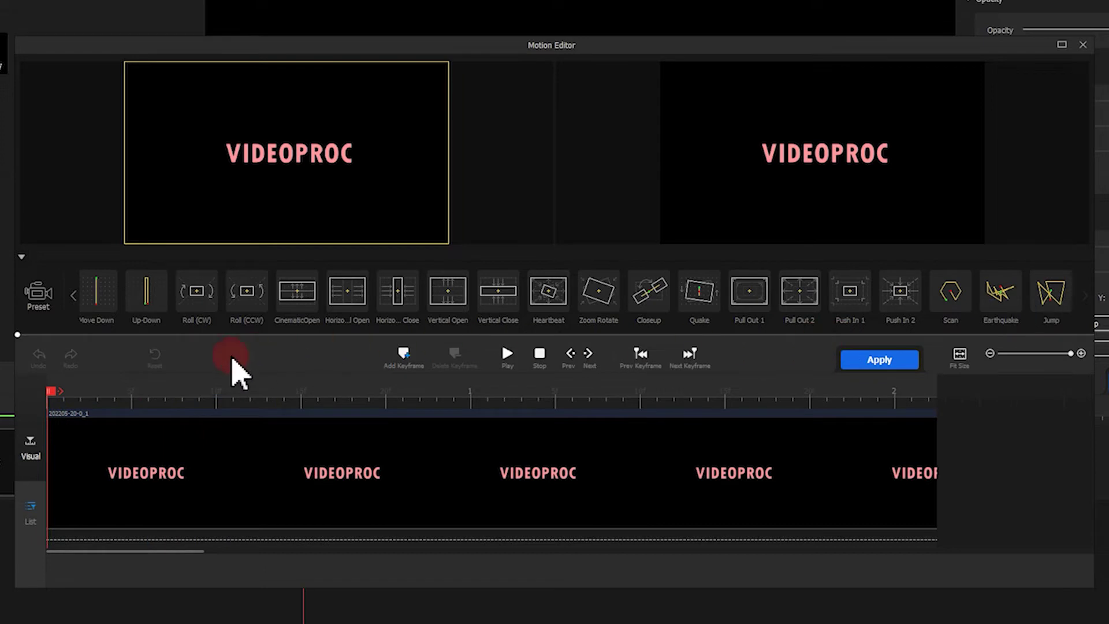
click(63, 388)
drag(52, 394, 451, 413)
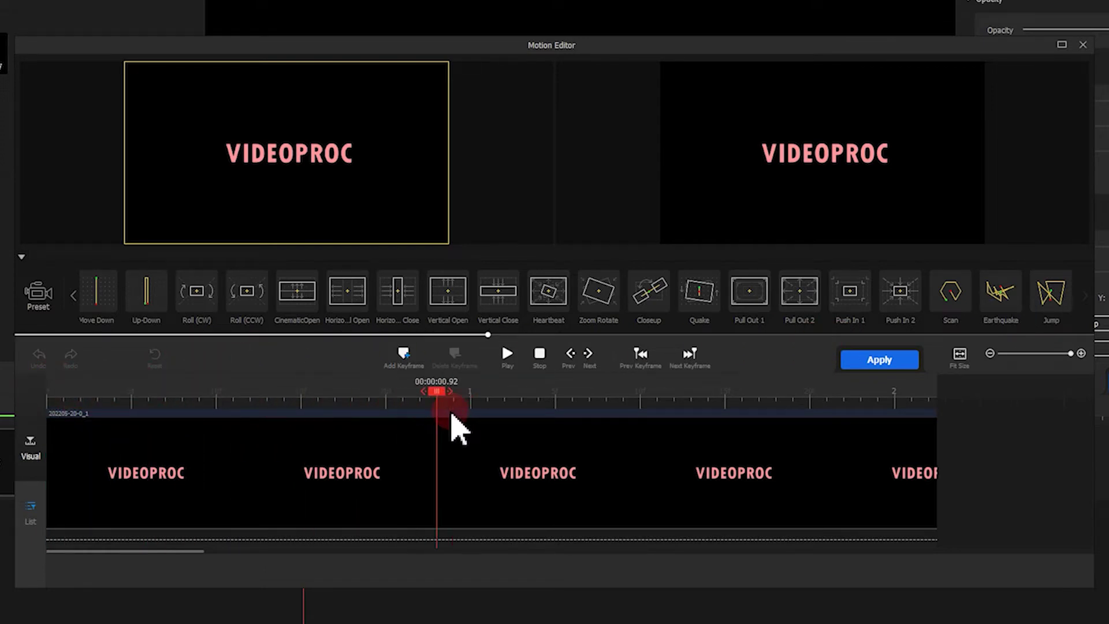
click(1014, 318)
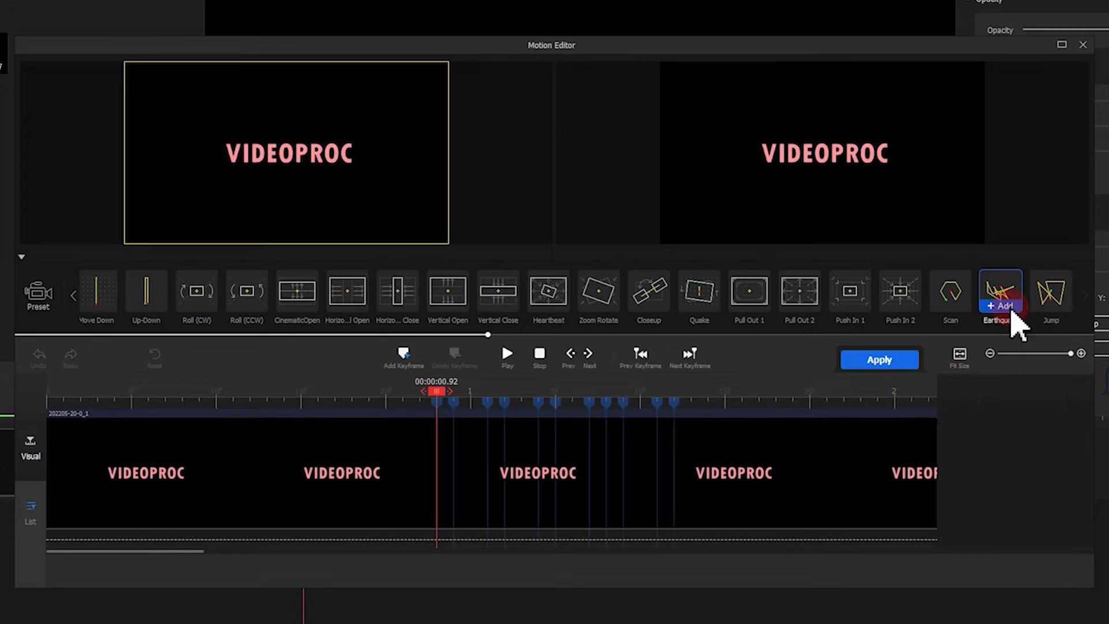
click(1011, 313)
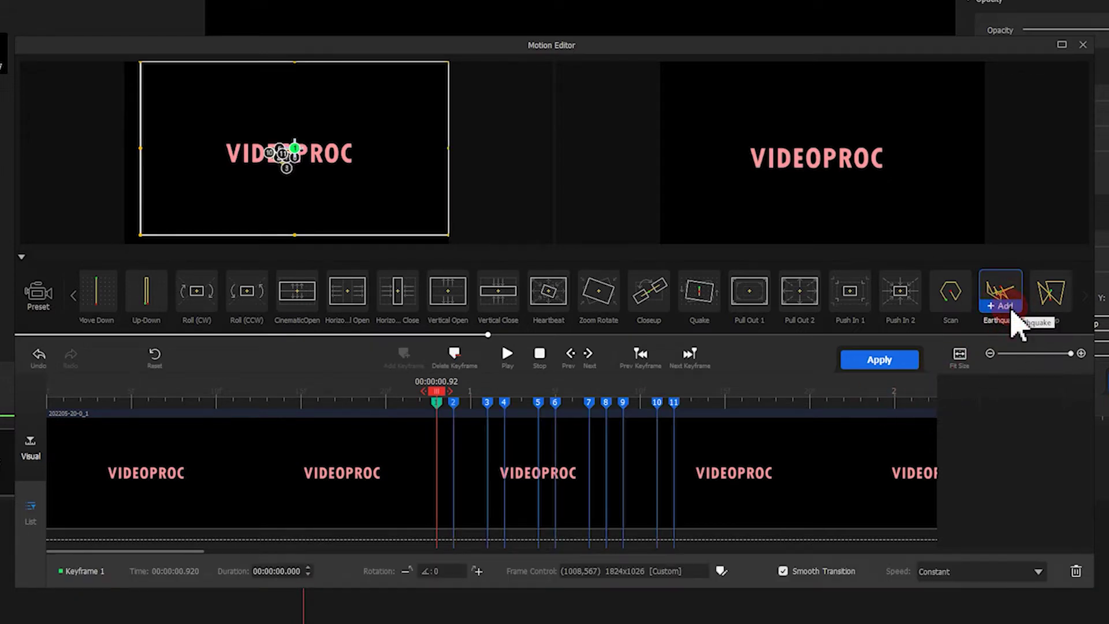
drag(433, 396, 30, 392)
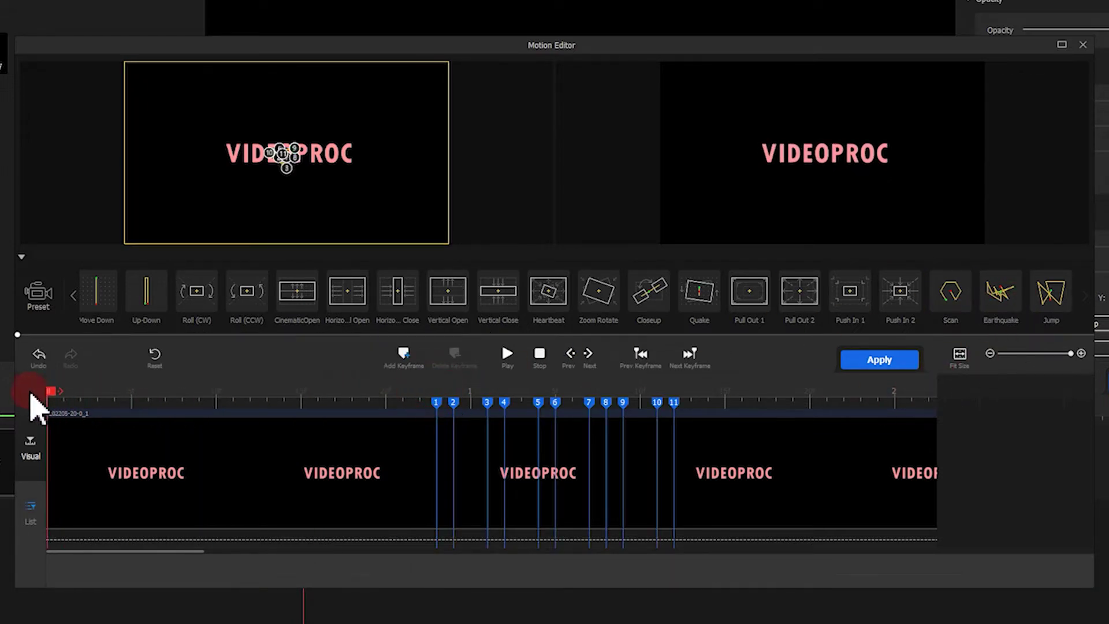
click(506, 355)
click(872, 365)
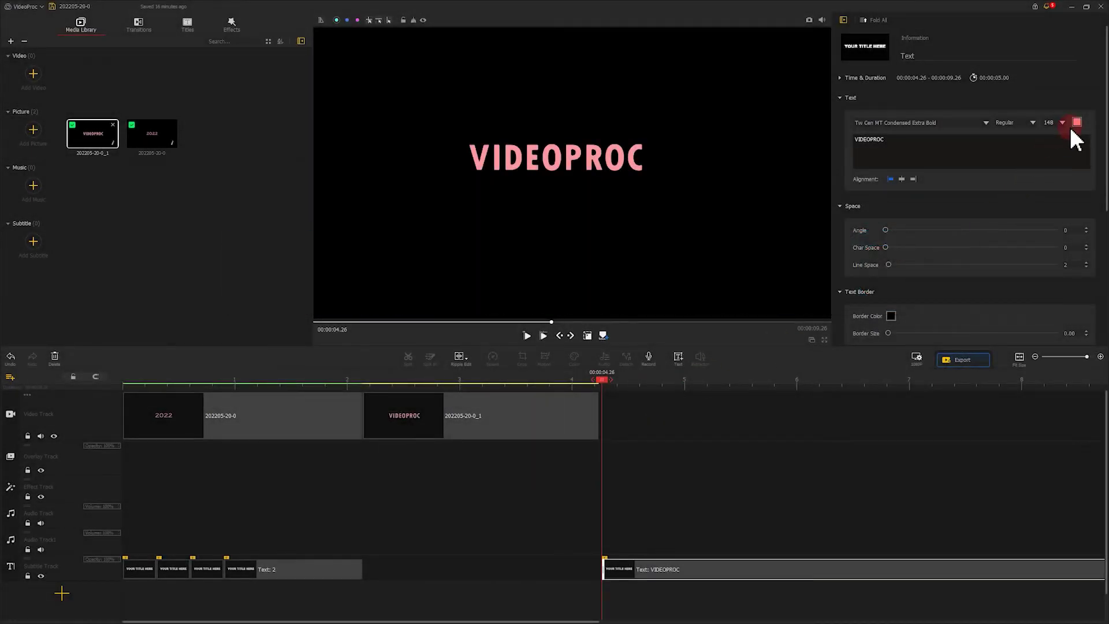
Set the temporary text clip's colour to cyan, then delete that clip
click(1076, 122)
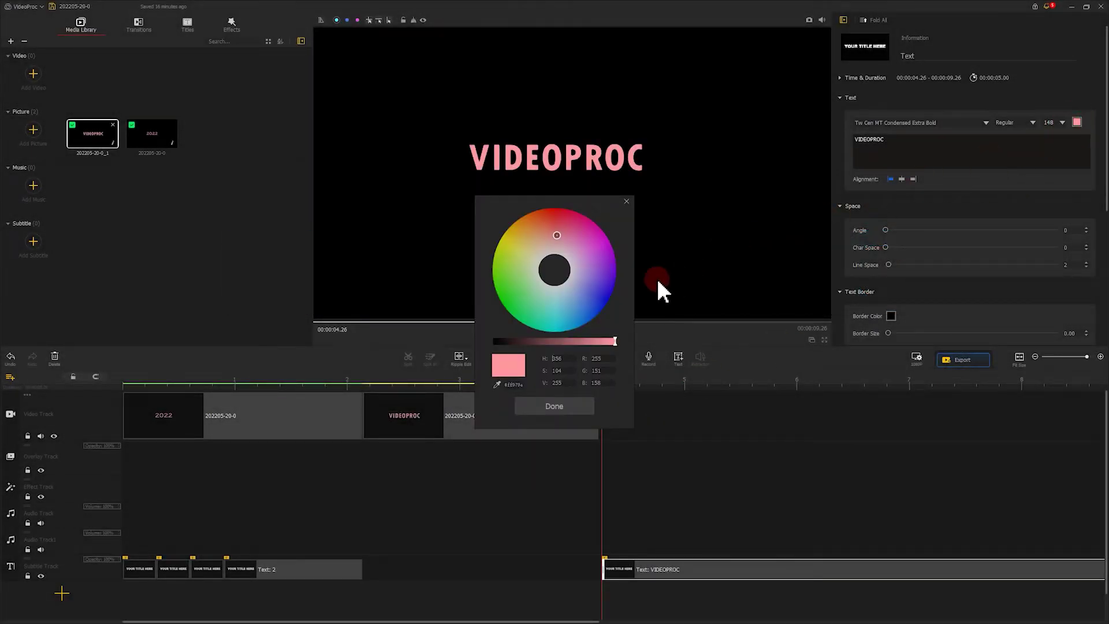
click(558, 316)
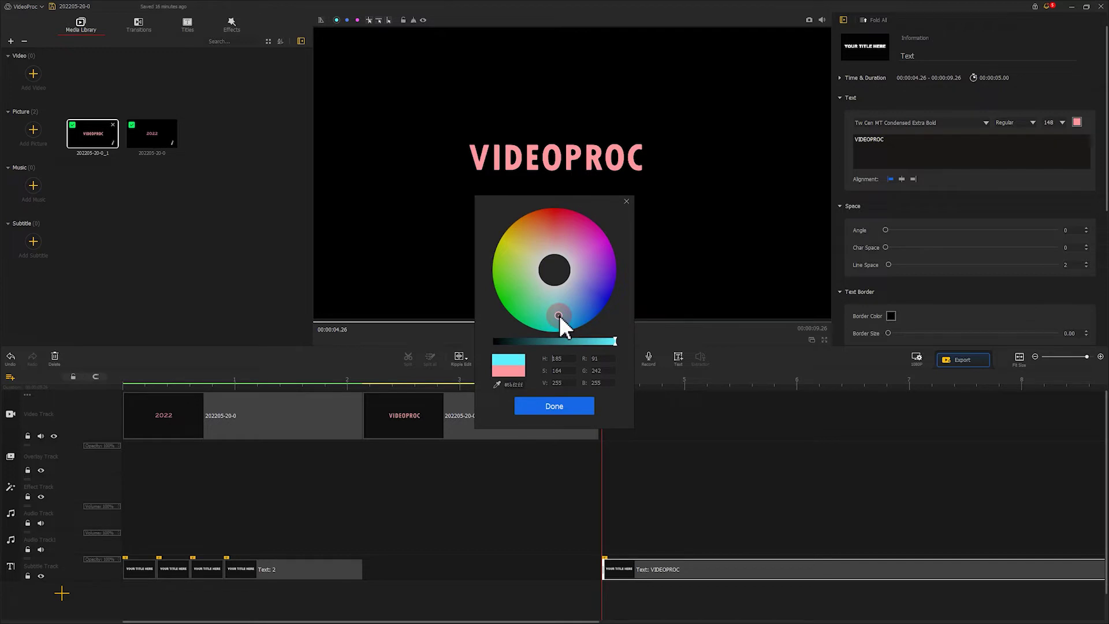
click(557, 406)
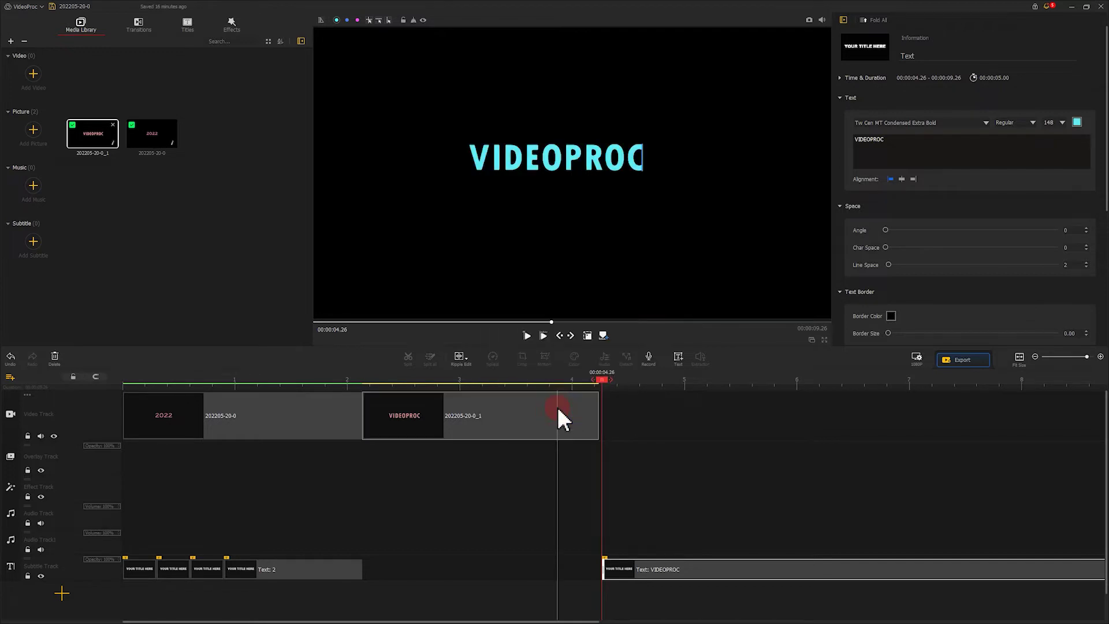
key(Delete)
Duplicate the VIDEOPROC picture clip with Ctrl+C and Ctrl+V, placing it after the original
click(498, 380)
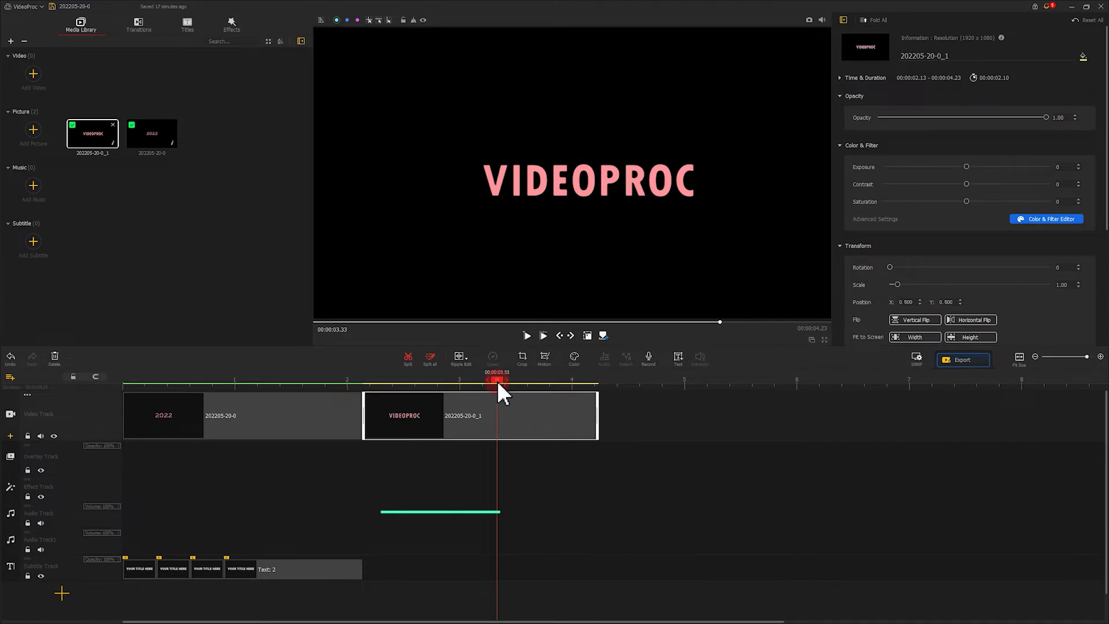
key(ctrl+c)
key(ctrl+v)
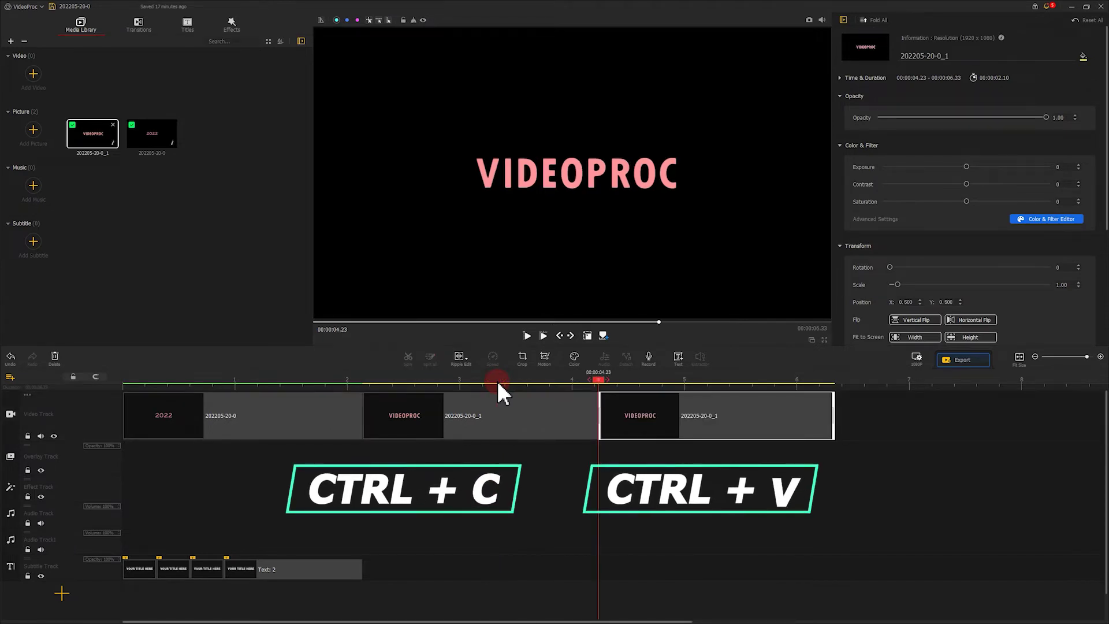
Set the middle VIDEOPROC clip's HSL Hue to about -45 and apply the colour change
click(498, 404)
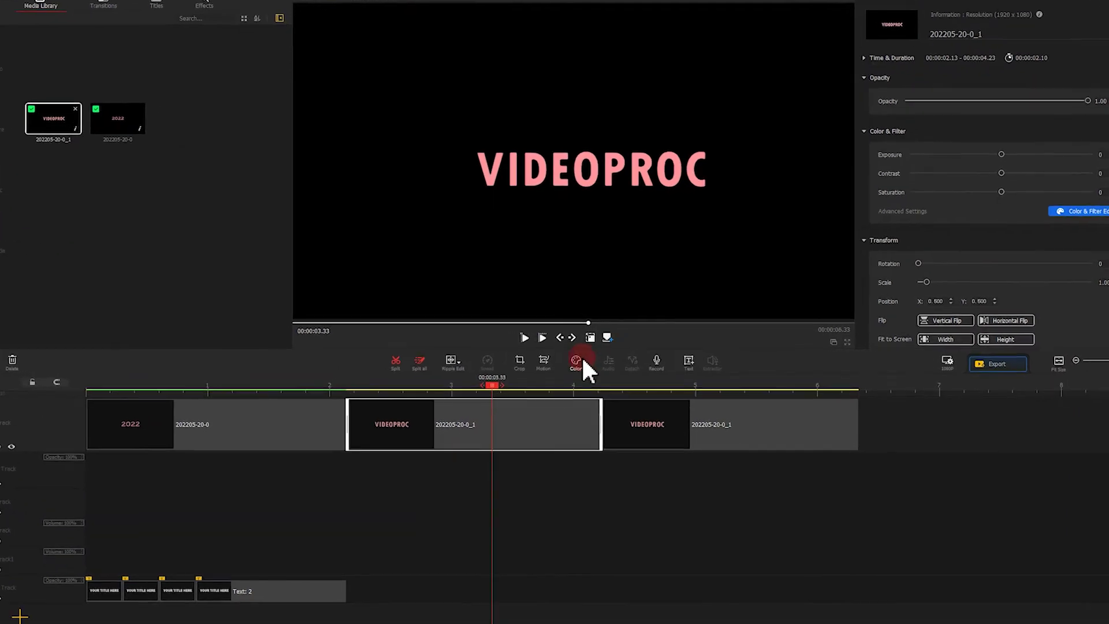
click(592, 377)
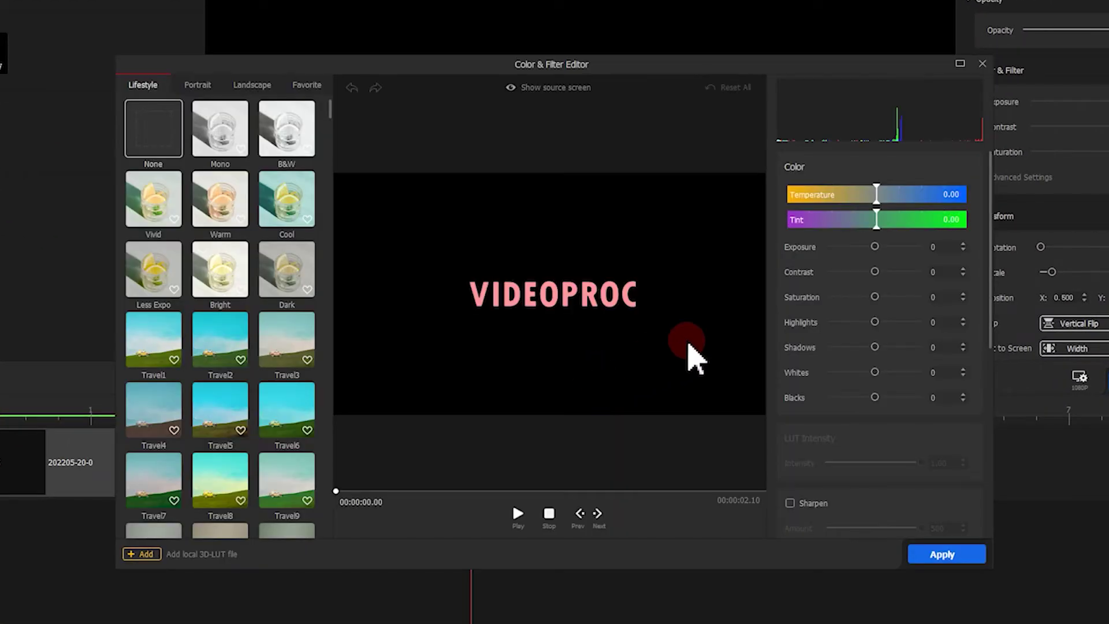
drag(989, 241, 962, 417)
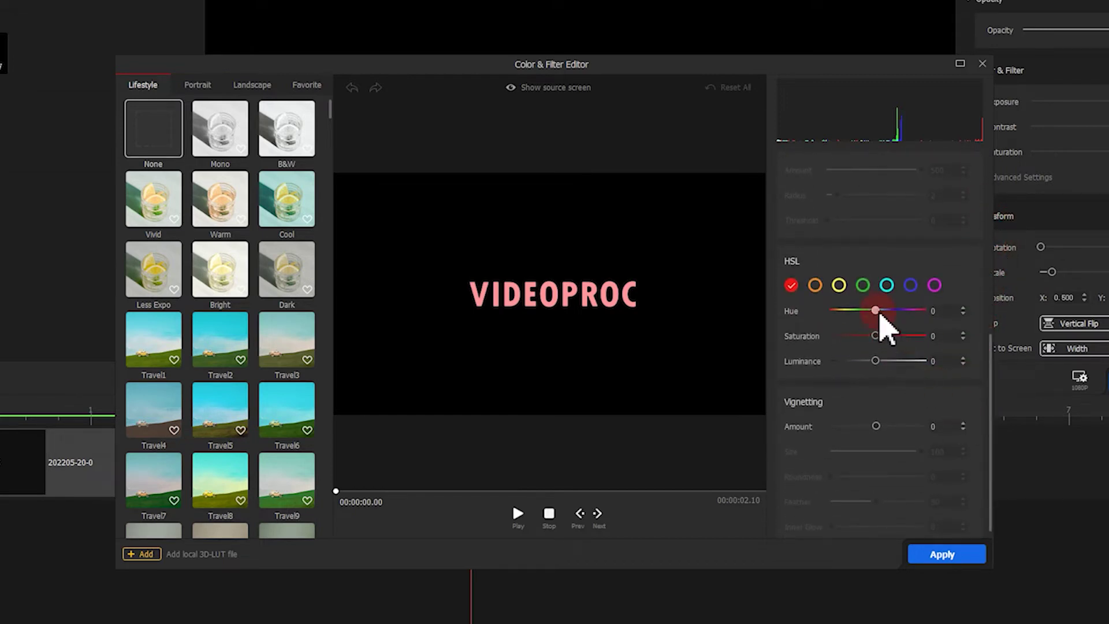
mouse_move(878, 314)
mouse_down()
mouse_move(864, 325)
mouse_move(857, 311)
mouse_up()
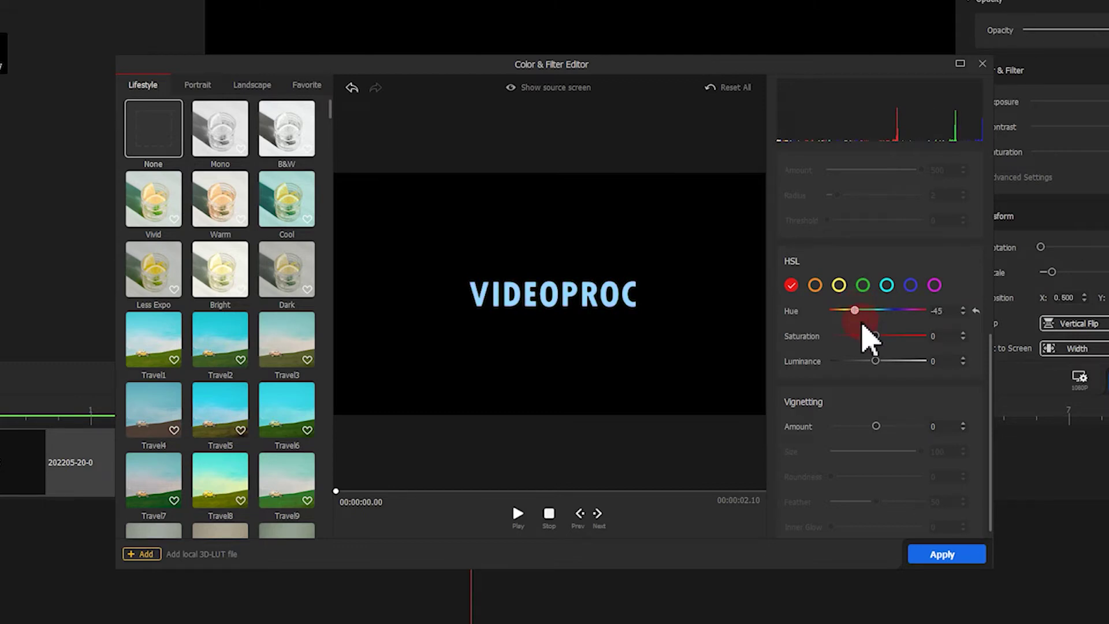
click(938, 555)
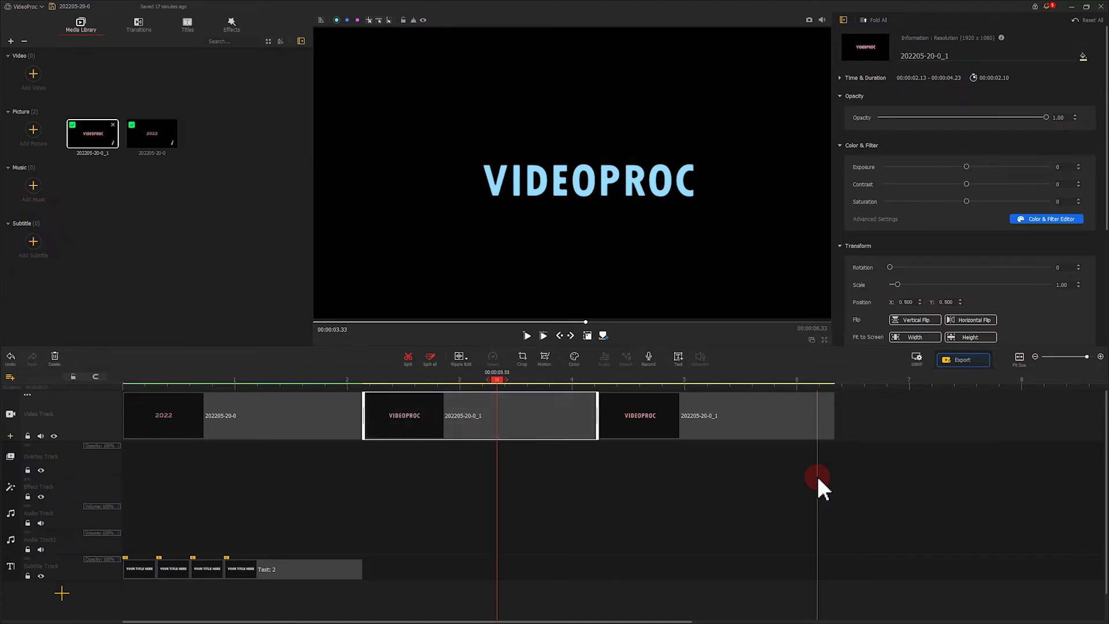
Drop the blue clip onto the Overlay Track and enable Fade In – Enter Progressively
drag(502, 414, 496, 465)
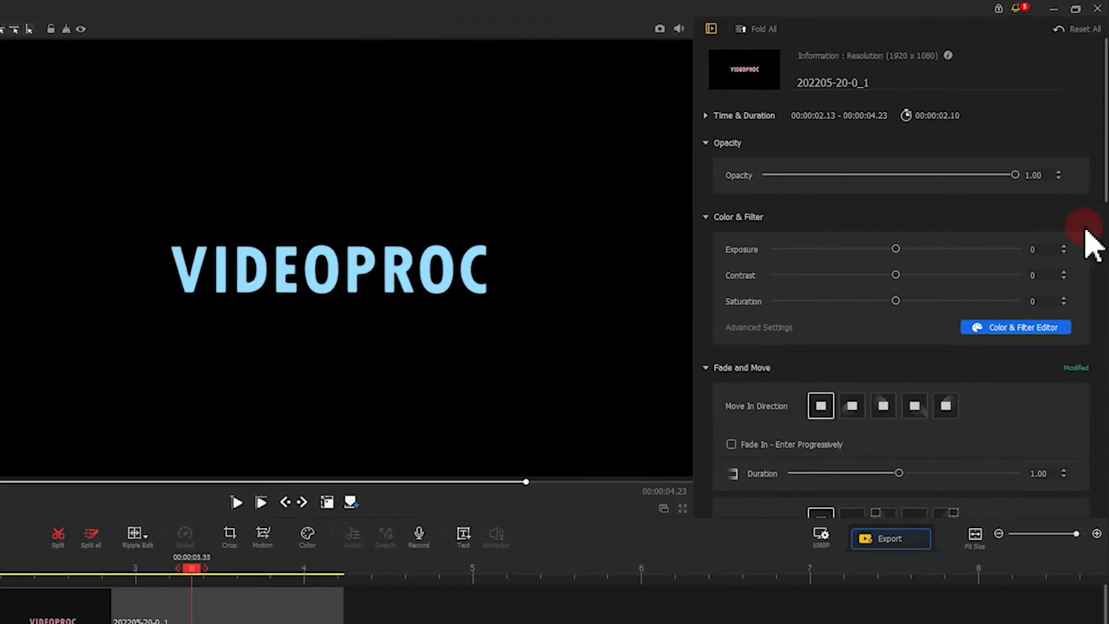
scroll(1093, 257, down, 5)
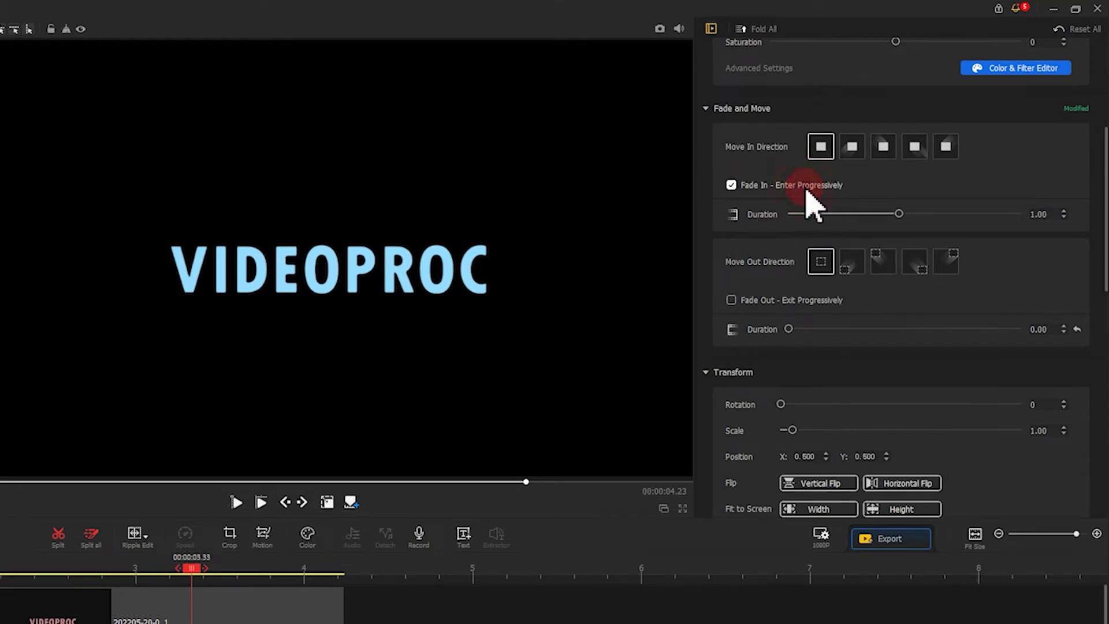
drag(906, 215, 1034, 217)
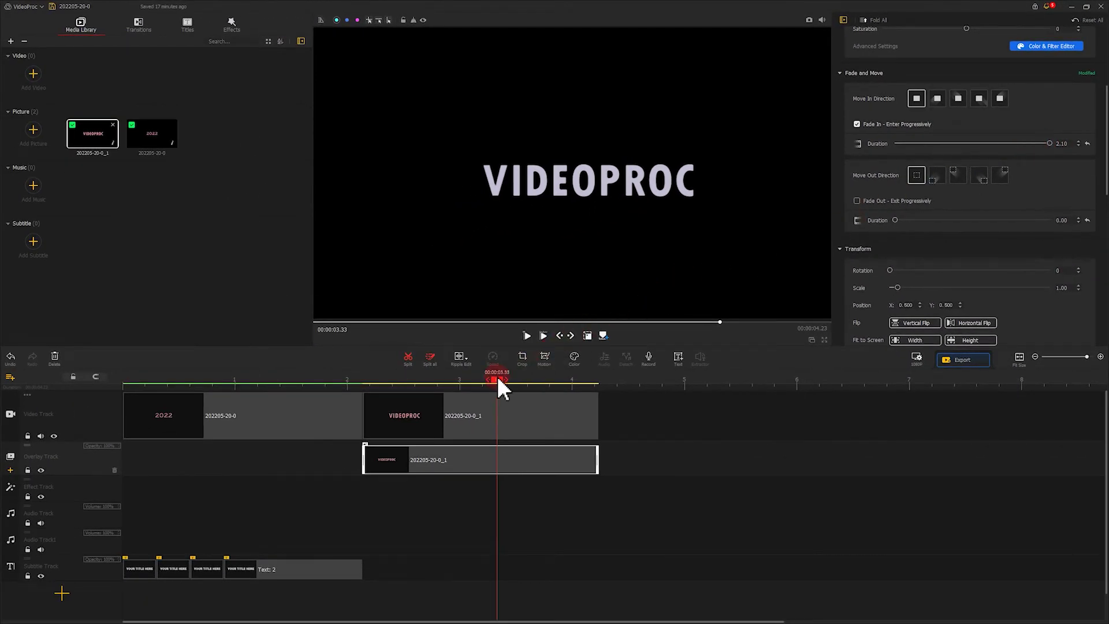
Play the 2.10-second pink-to-blue fade twice from the end of the 2022 clip
drag(497, 379, 370, 377)
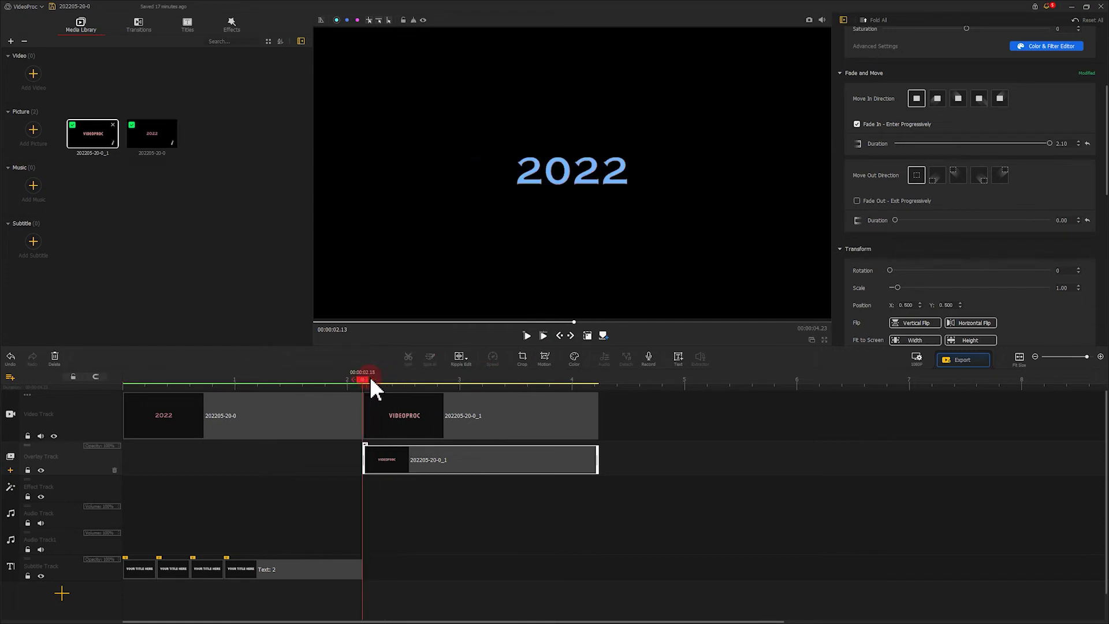
click(526, 337)
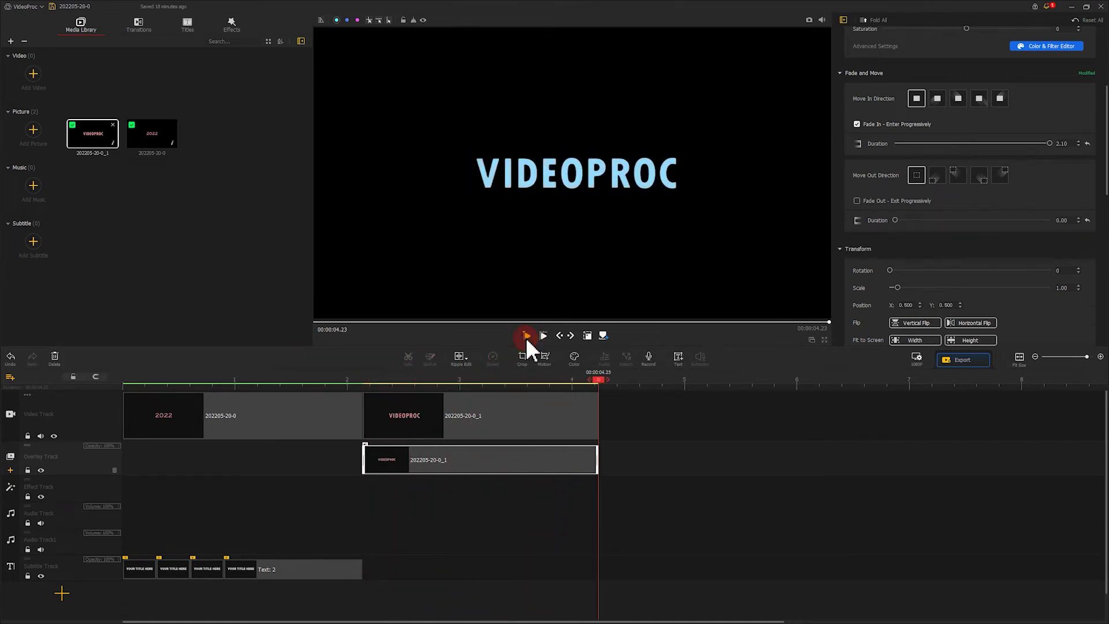
click(379, 381)
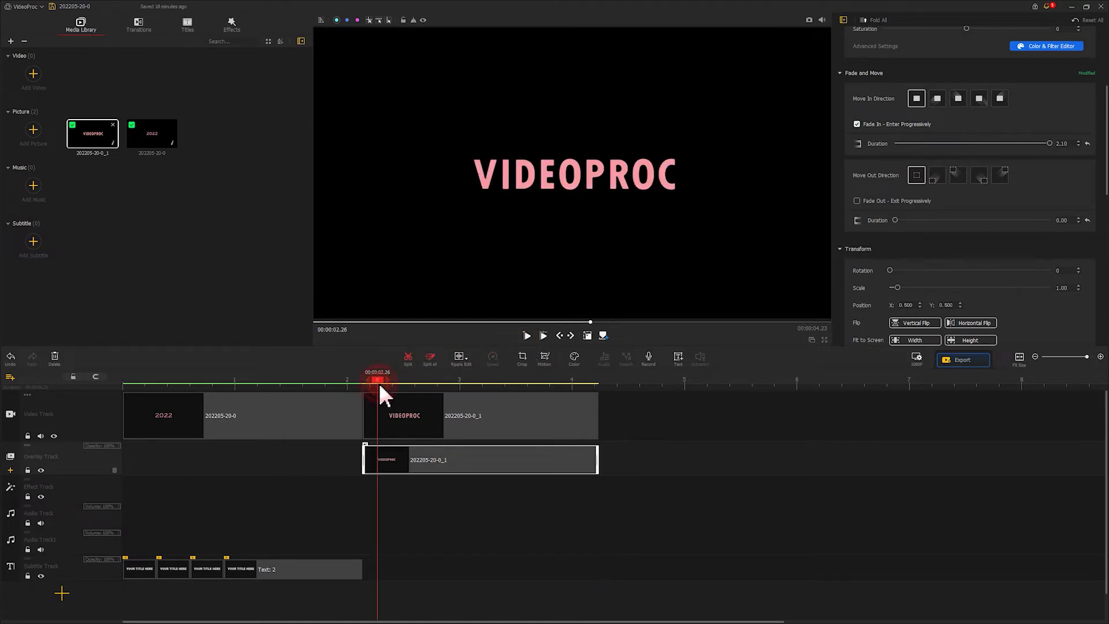
click(525, 335)
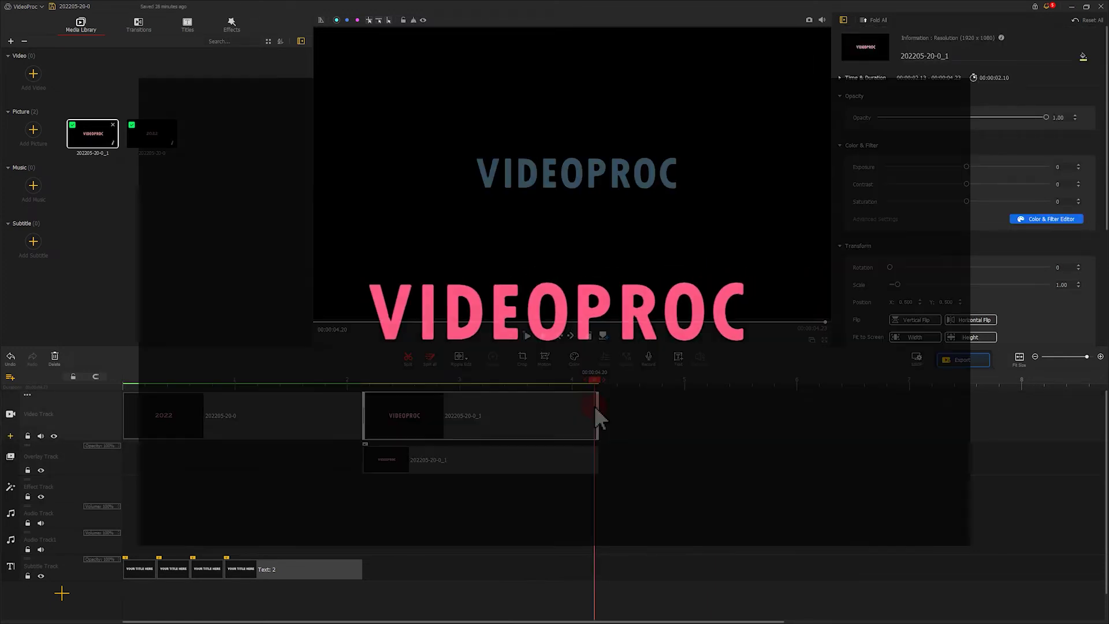
Append a third VIDEOPROC picture to the video track, split it at 00:00:06.00 and delete the remainder
click(594, 405)
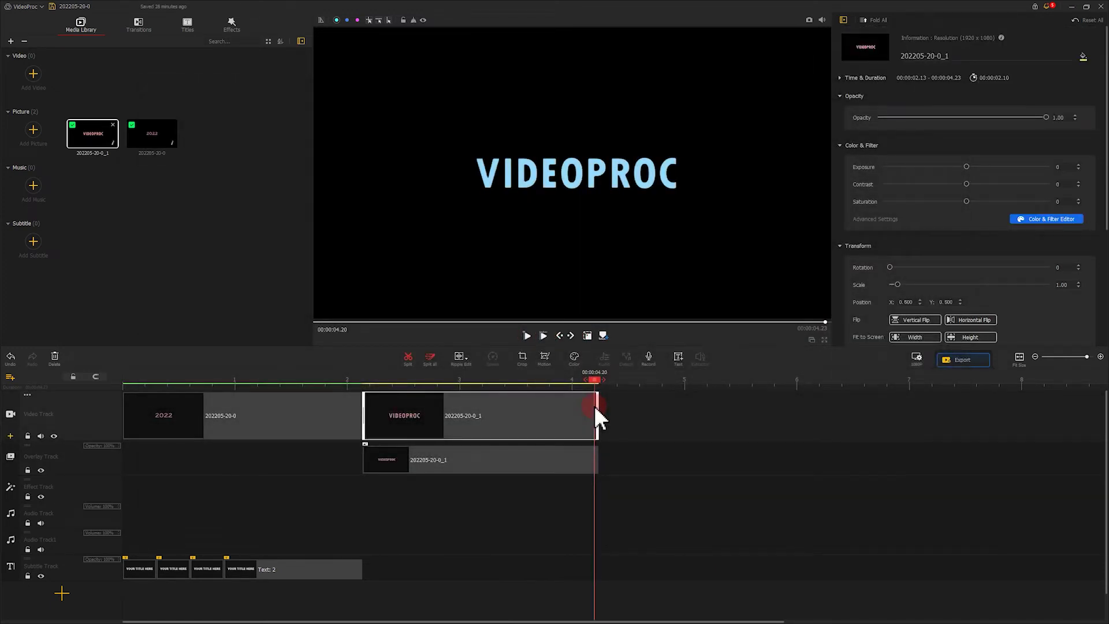
click(143, 163)
drag(106, 134, 800, 388)
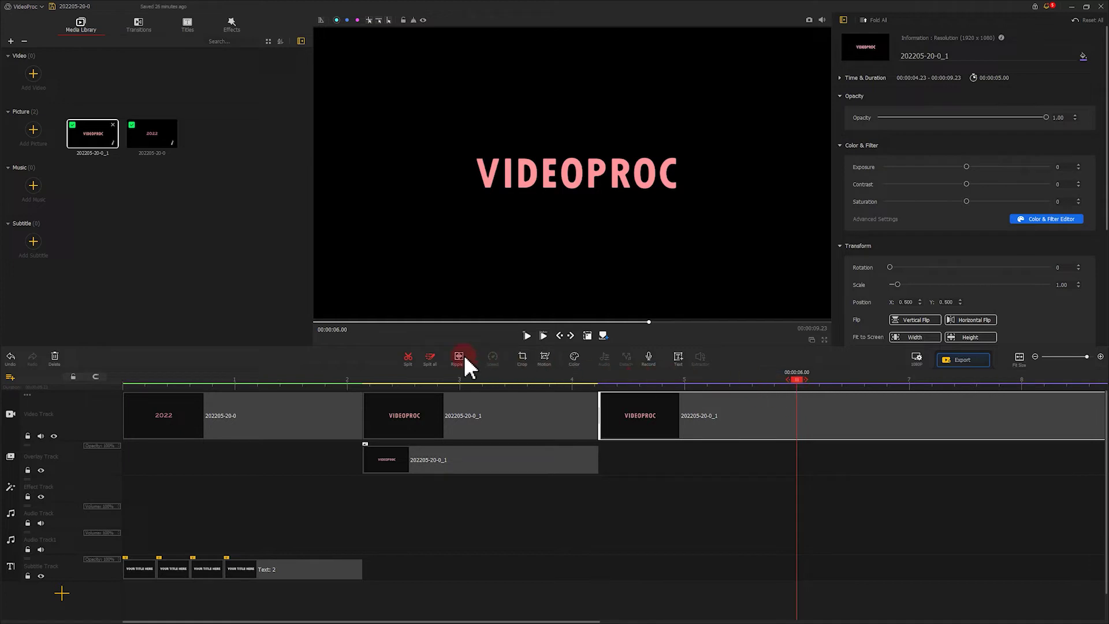
click(414, 357)
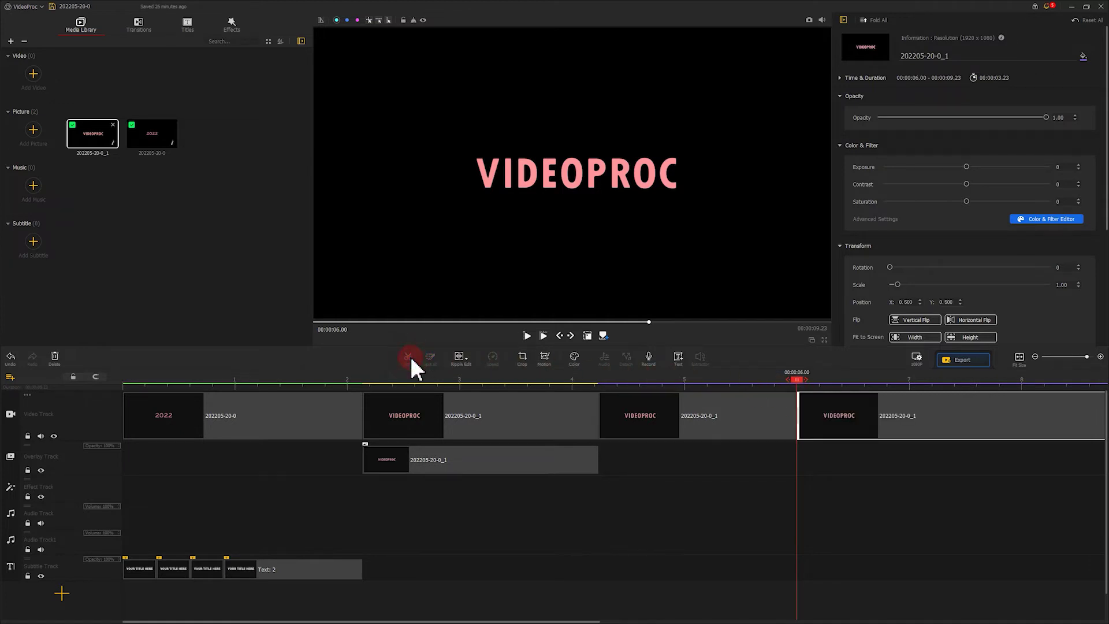
click(60, 358)
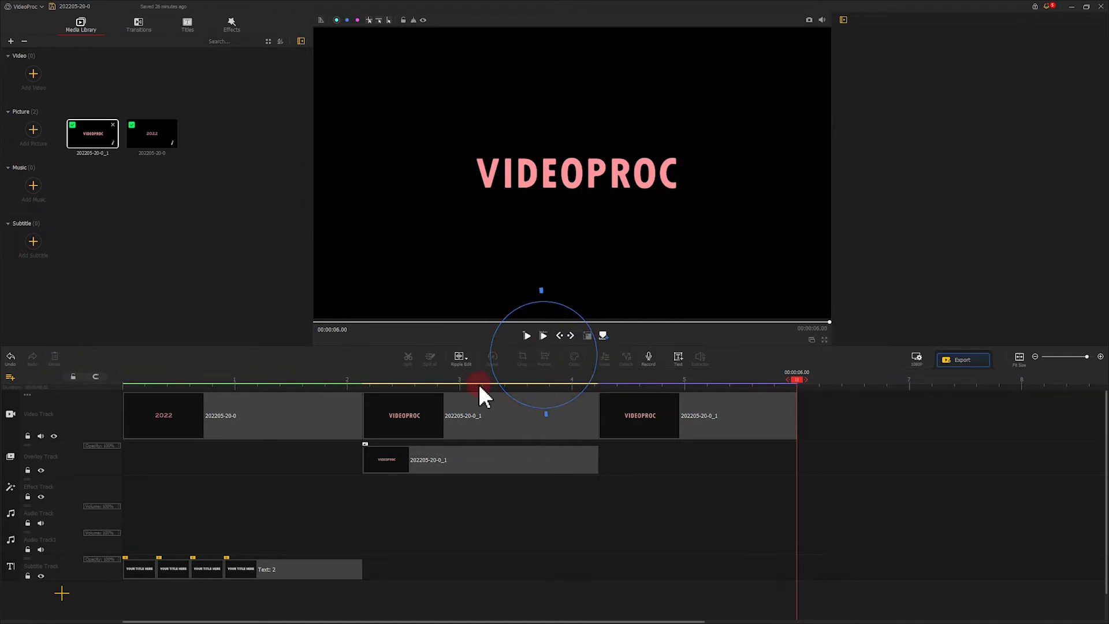
click(650, 412)
Add a motion keyframe at the clip start with the frame shifted into the top-left corner
click(543, 359)
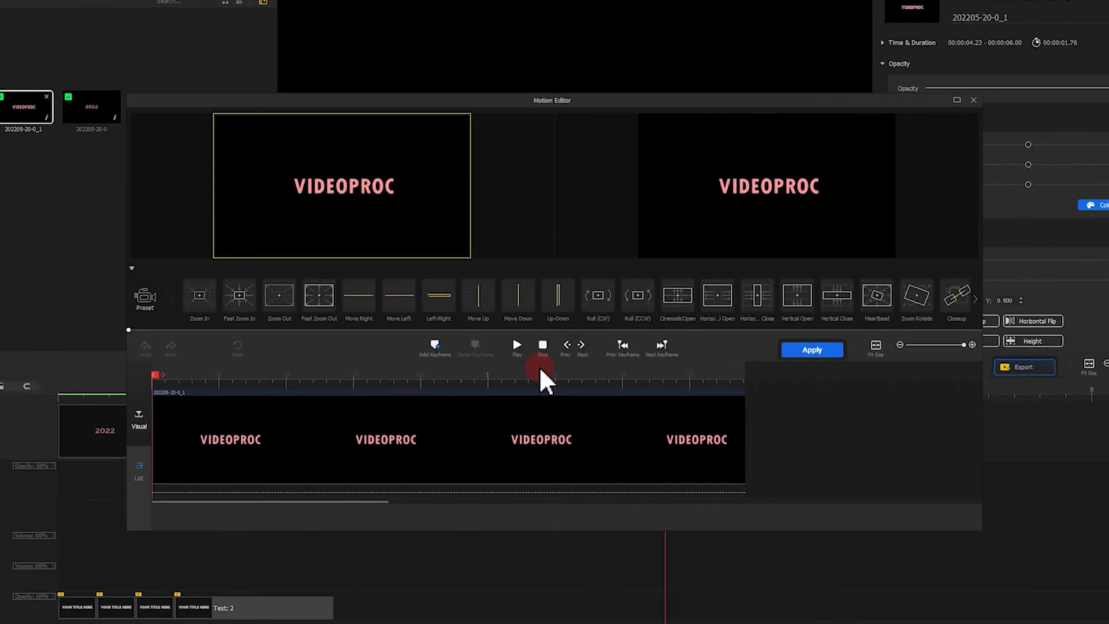
click(436, 346)
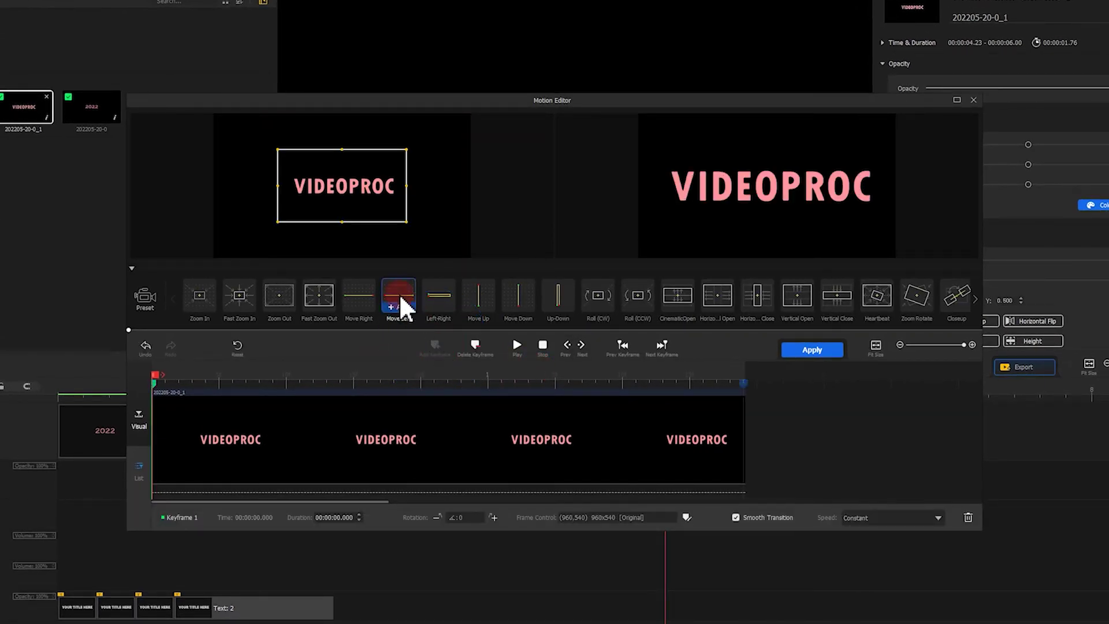
drag(325, 186, 272, 154)
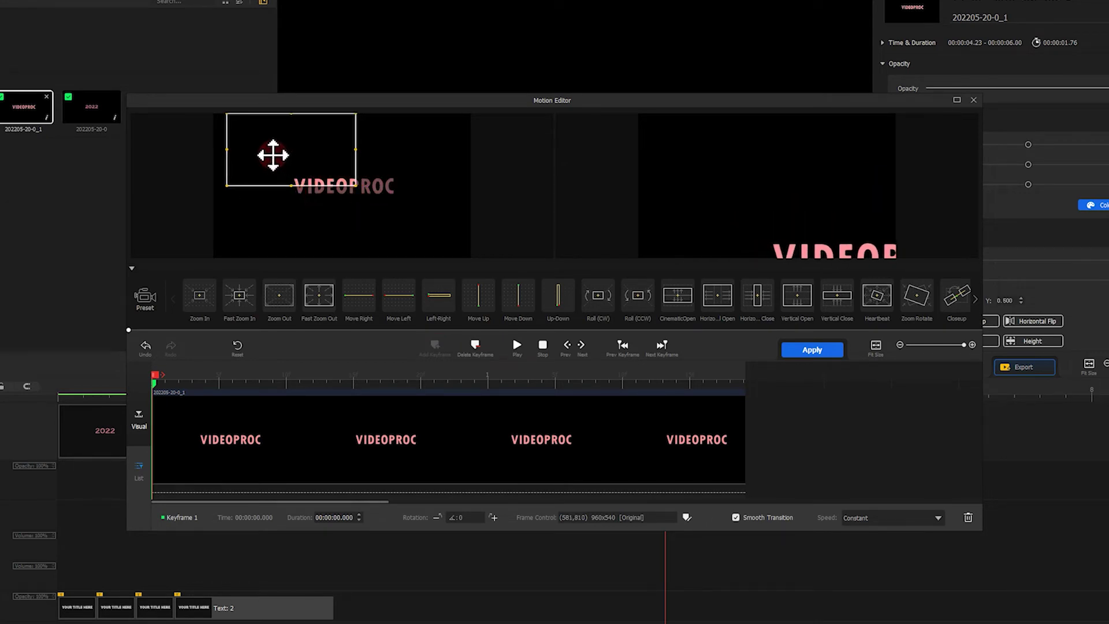
drag(342, 186, 441, 257)
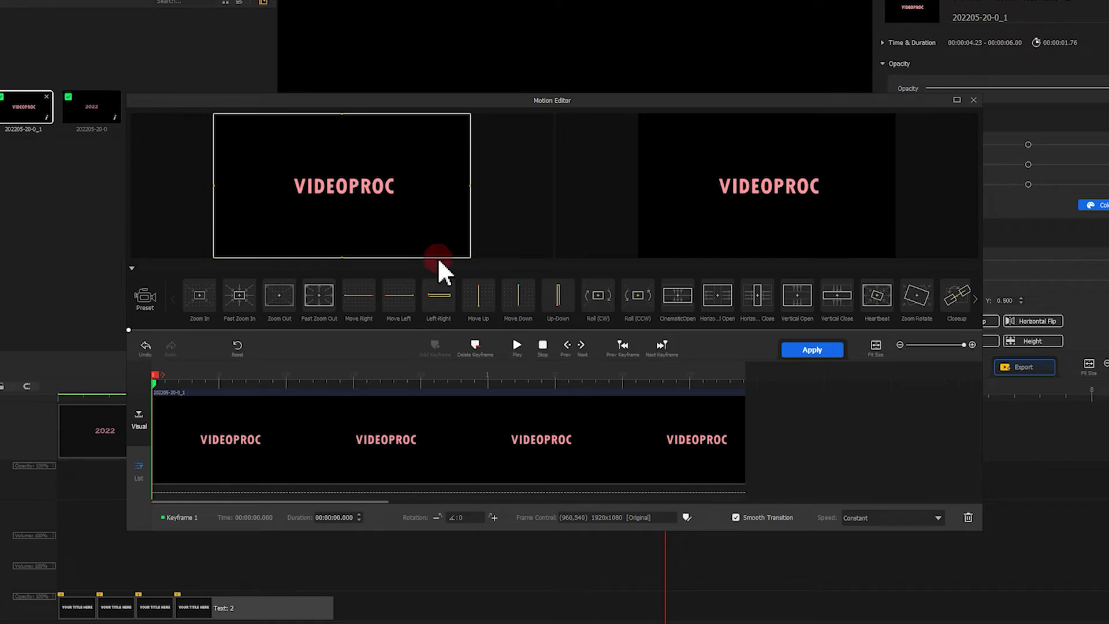
Add a keyframe at 0.56 seconds with the frame shrunk to zoom in on the title
drag(158, 379, 363, 395)
click(434, 350)
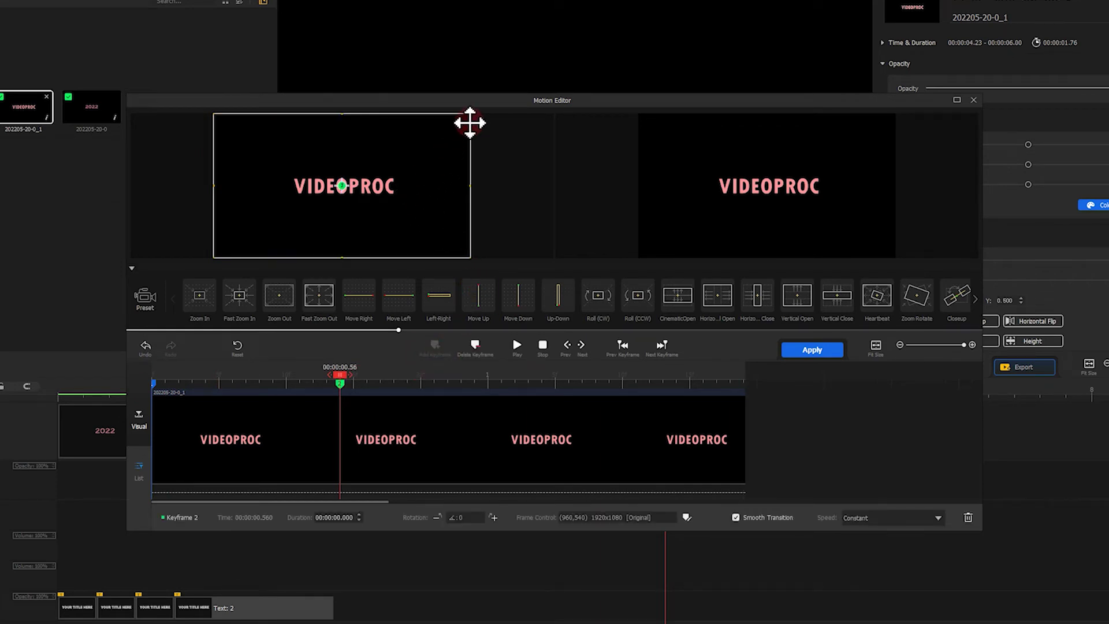
click(471, 117)
drag(471, 115, 384, 185)
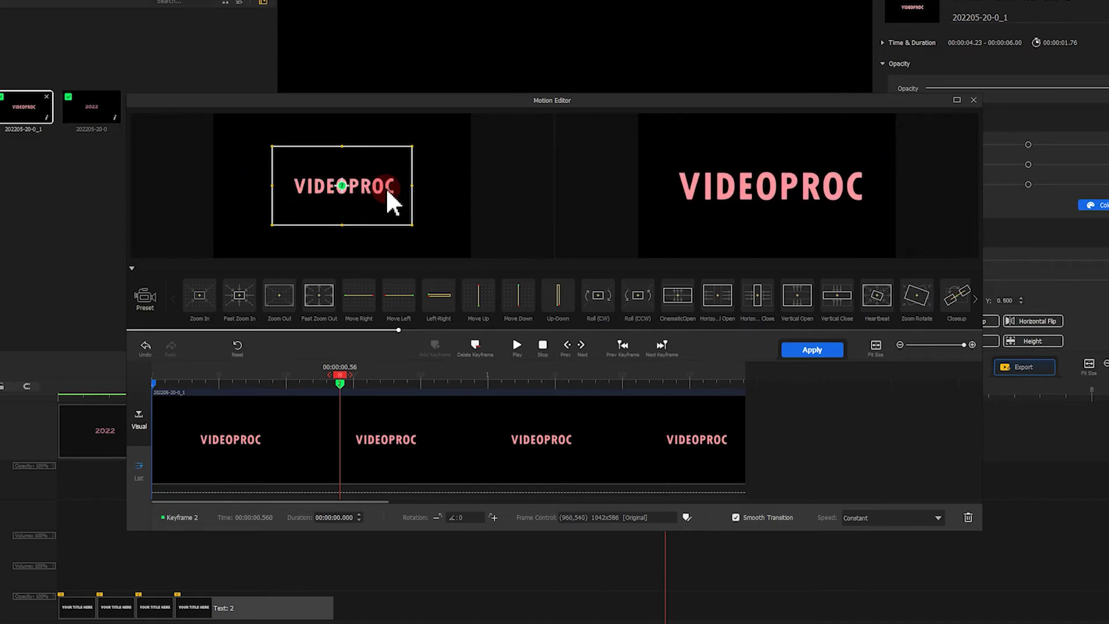
Add keyframes at 0.88 and 1.40 seconds, restore the full 1920x1080 frame, and preview the motion
drag(341, 375, 452, 388)
click(437, 348)
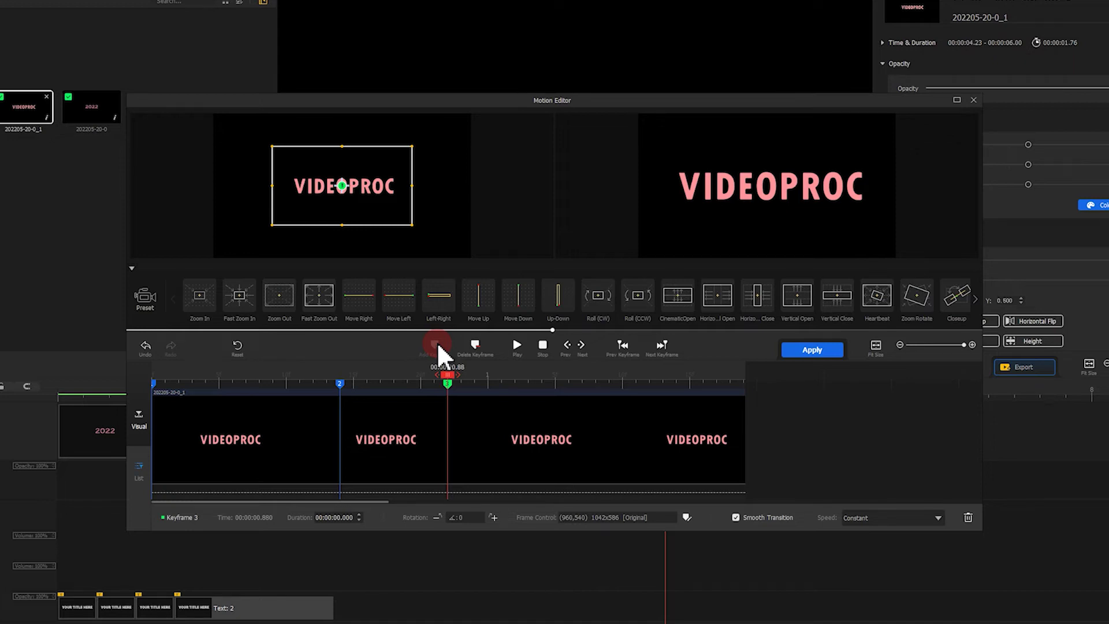
drag(452, 373, 627, 381)
click(434, 346)
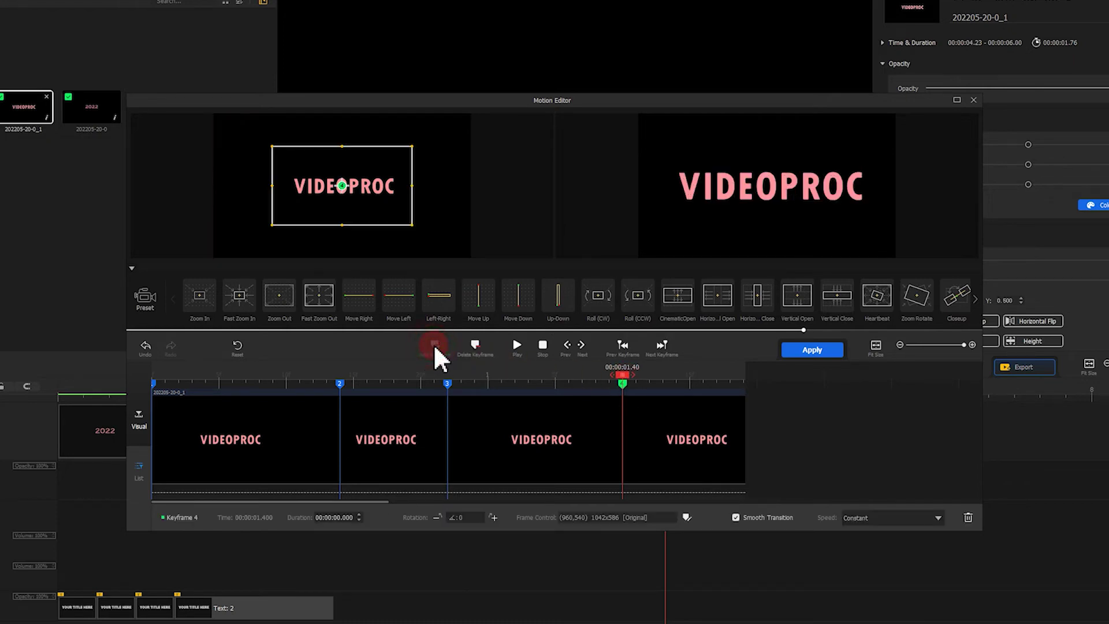
drag(380, 206, 460, 250)
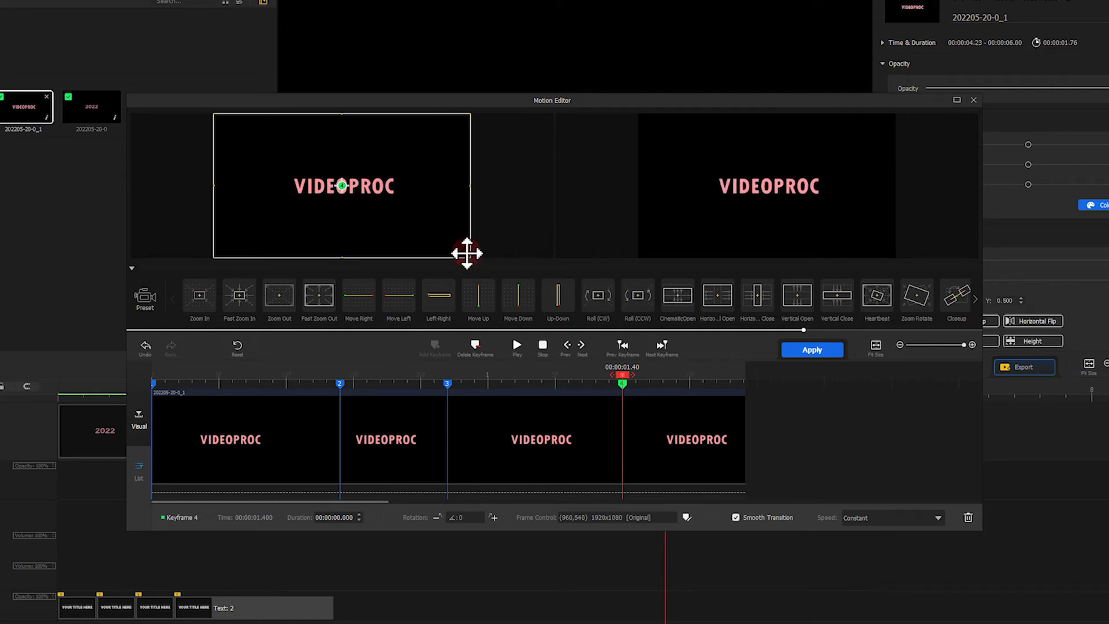
drag(627, 377, 151, 387)
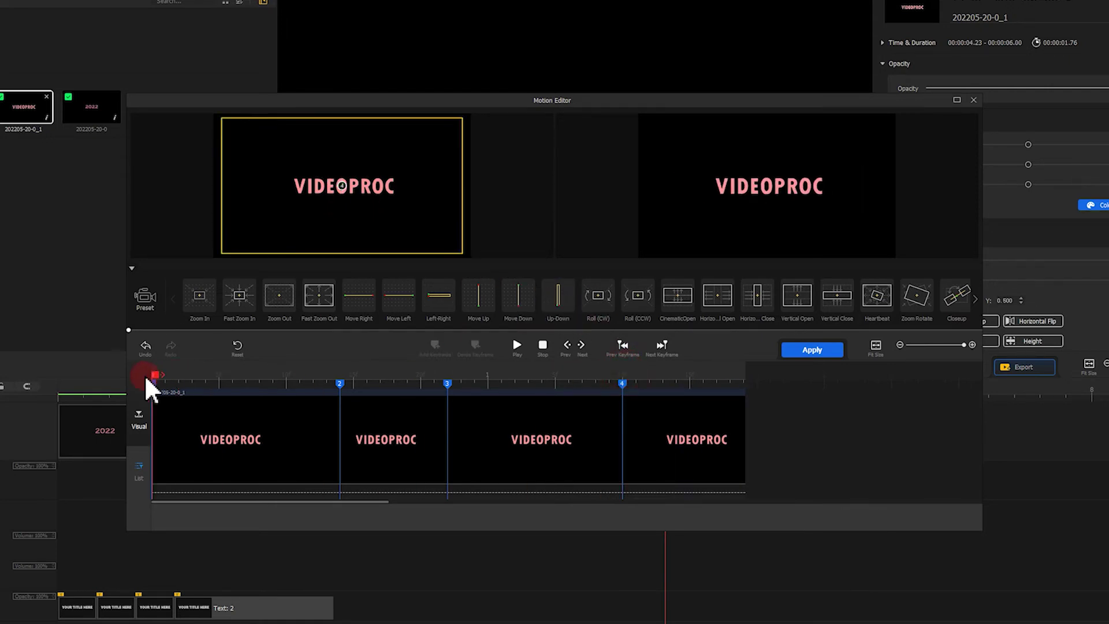
click(516, 345)
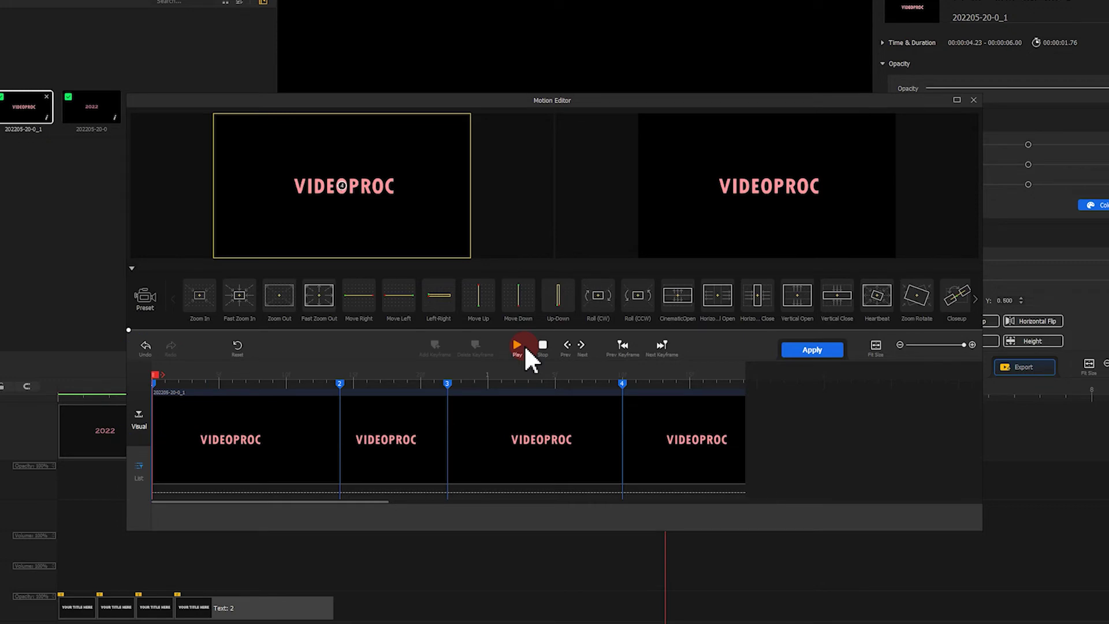
Set keyframe 1 to Speed Up and keyframe 2 to Smooth Speed Down 1 easing
click(155, 384)
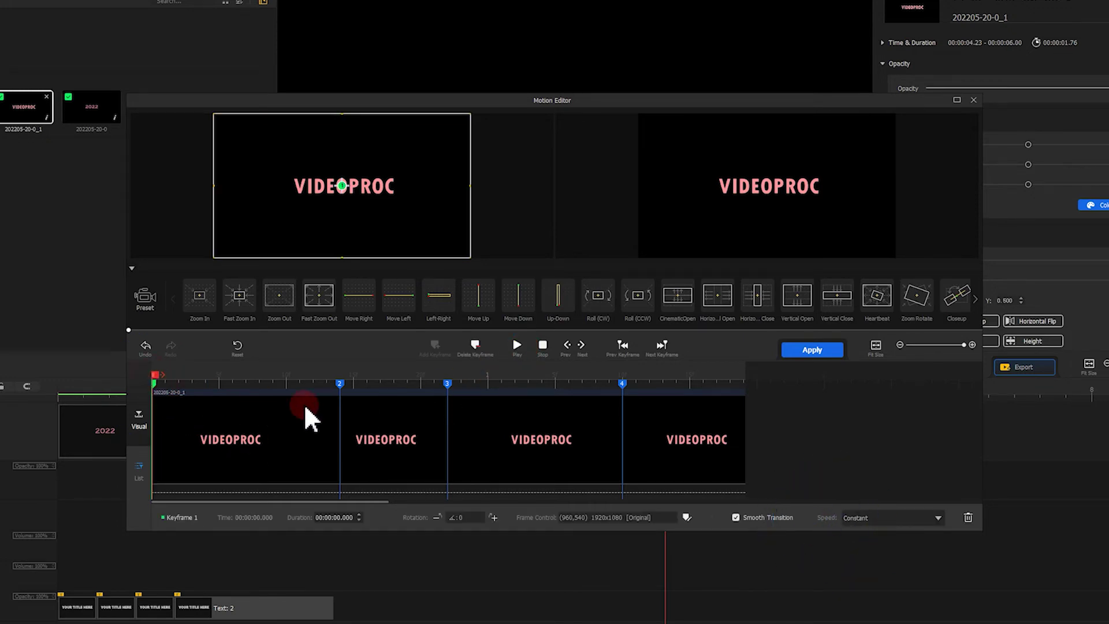
click(876, 517)
click(896, 546)
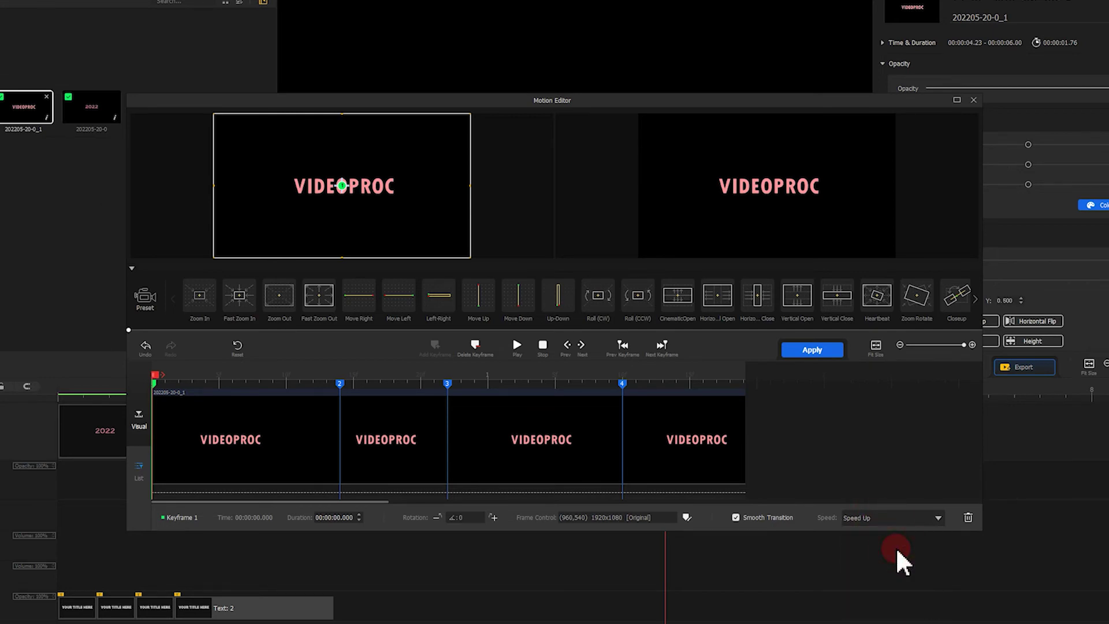
click(340, 383)
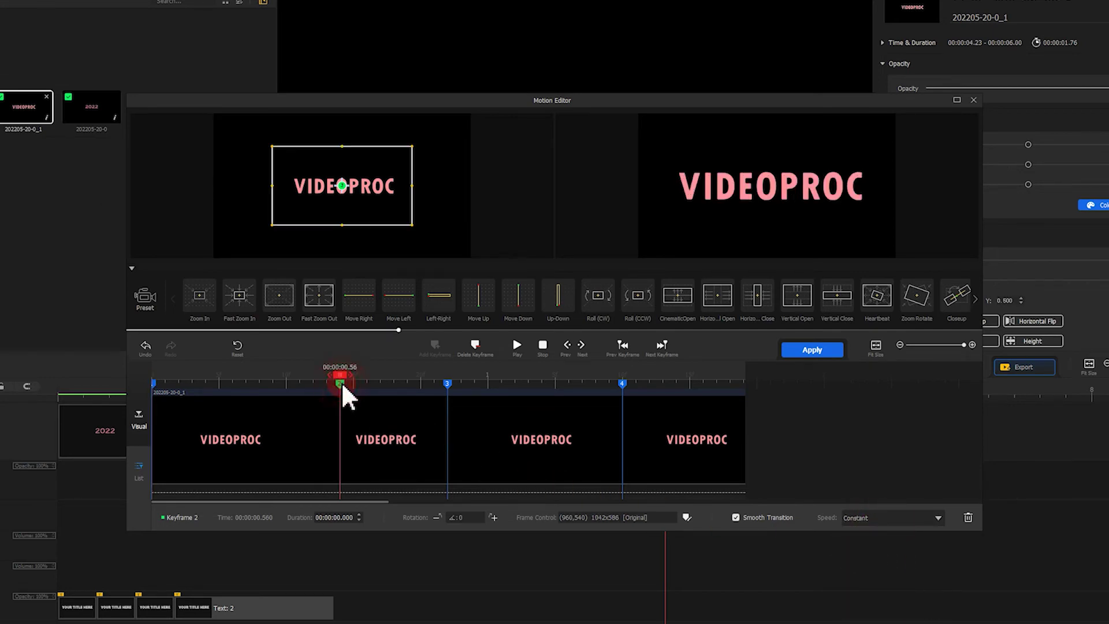
click(867, 517)
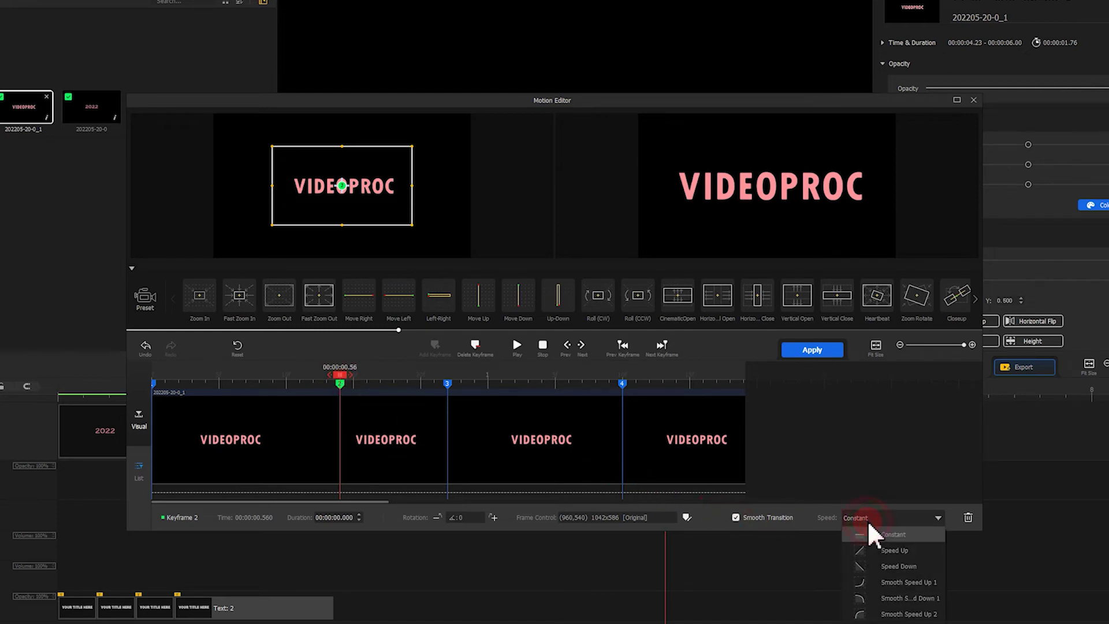
click(888, 598)
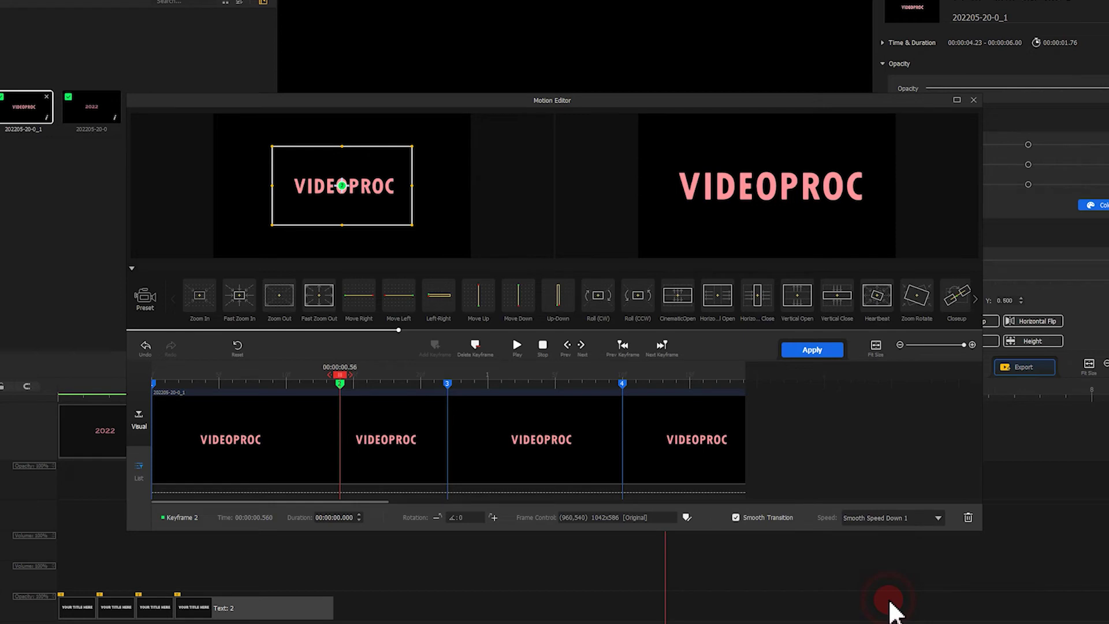
Set keyframe 3 to Smooth Speed Up 1 and keyframe 4 to Smooth Speed Down 2 easing
click(447, 383)
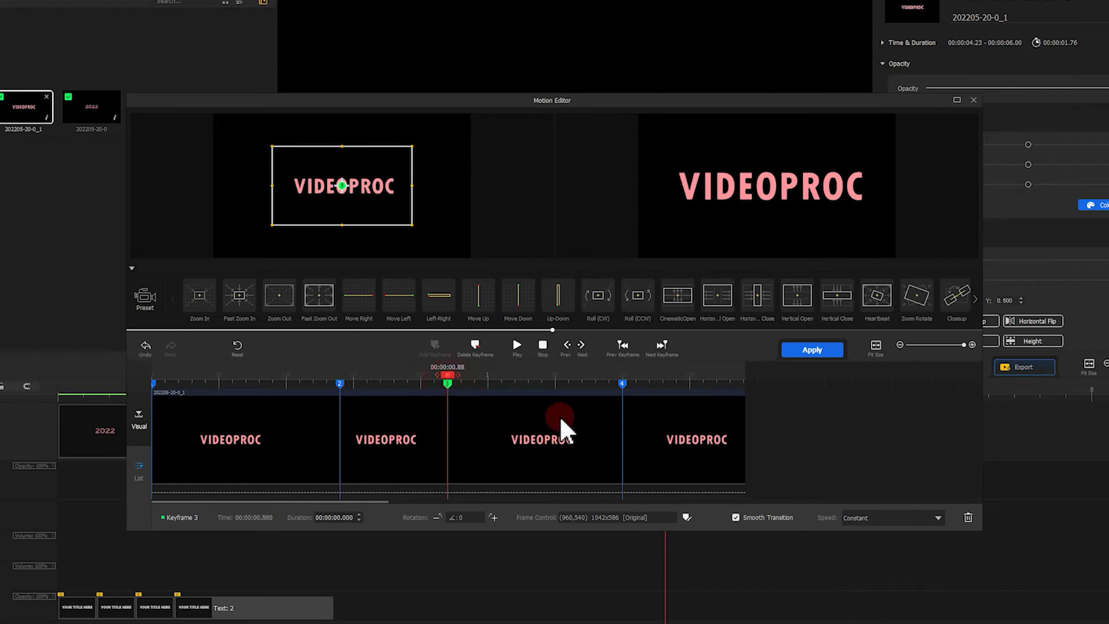
click(875, 518)
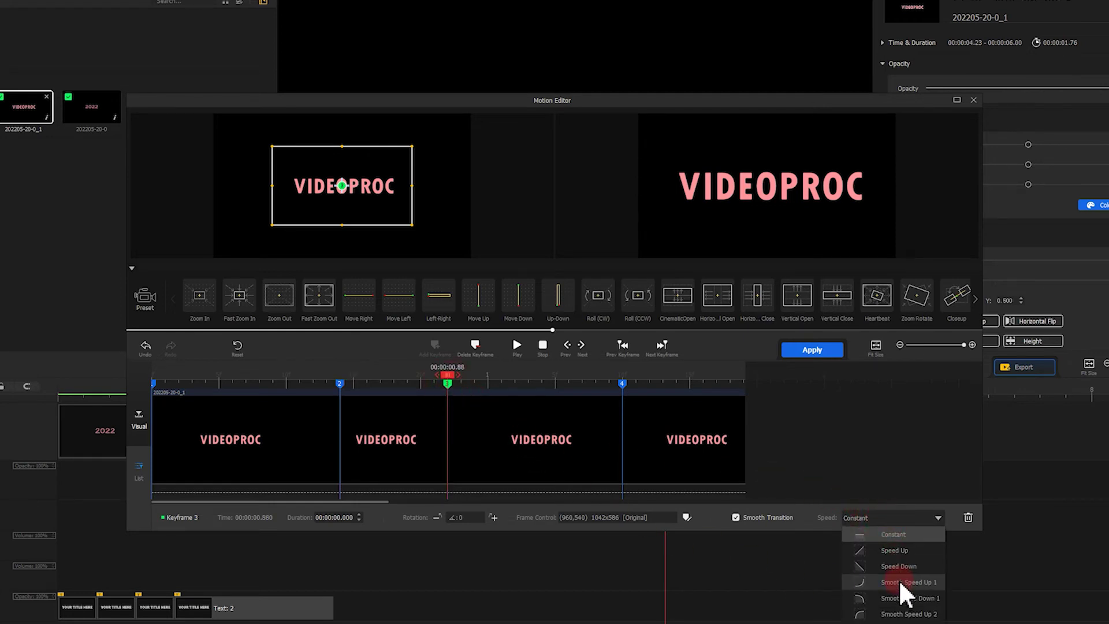
click(900, 582)
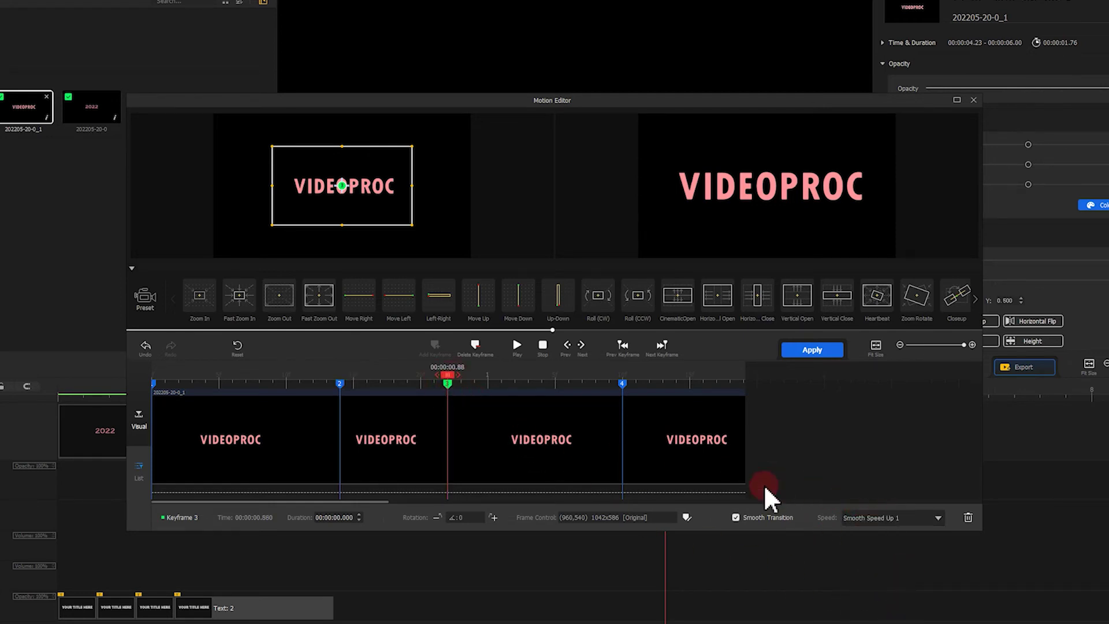
click(625, 384)
click(893, 517)
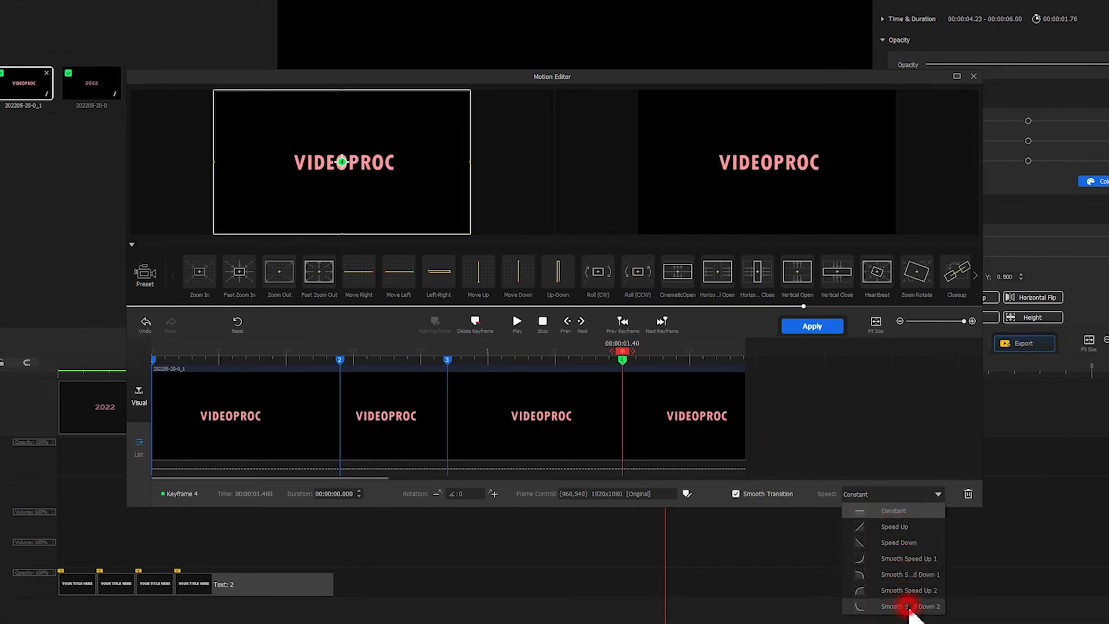
click(909, 606)
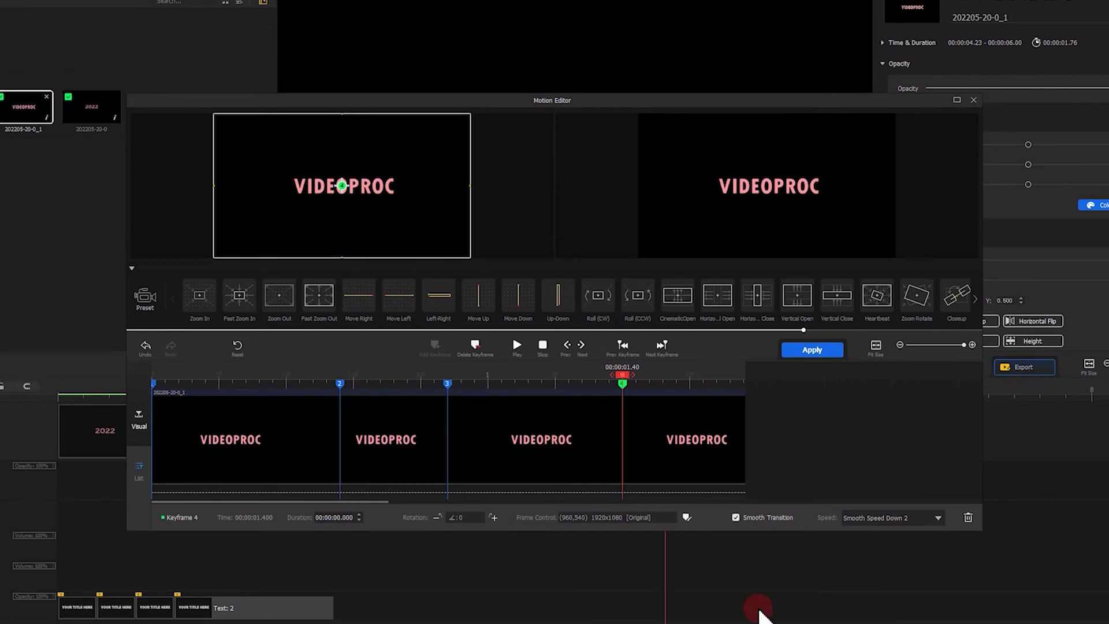
Move keyframe 3 to 0.68 s and keyframe 4 to 1.00 s, preview, and apply the motion
drag(448, 383, 389, 386)
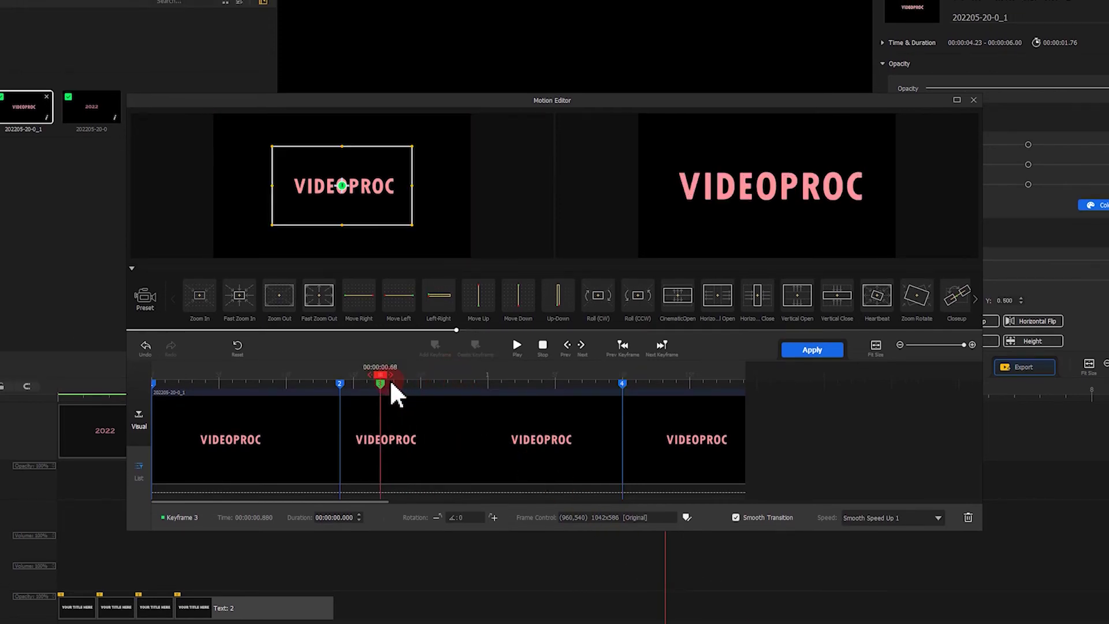
drag(622, 383, 488, 386)
drag(487, 376, 156, 376)
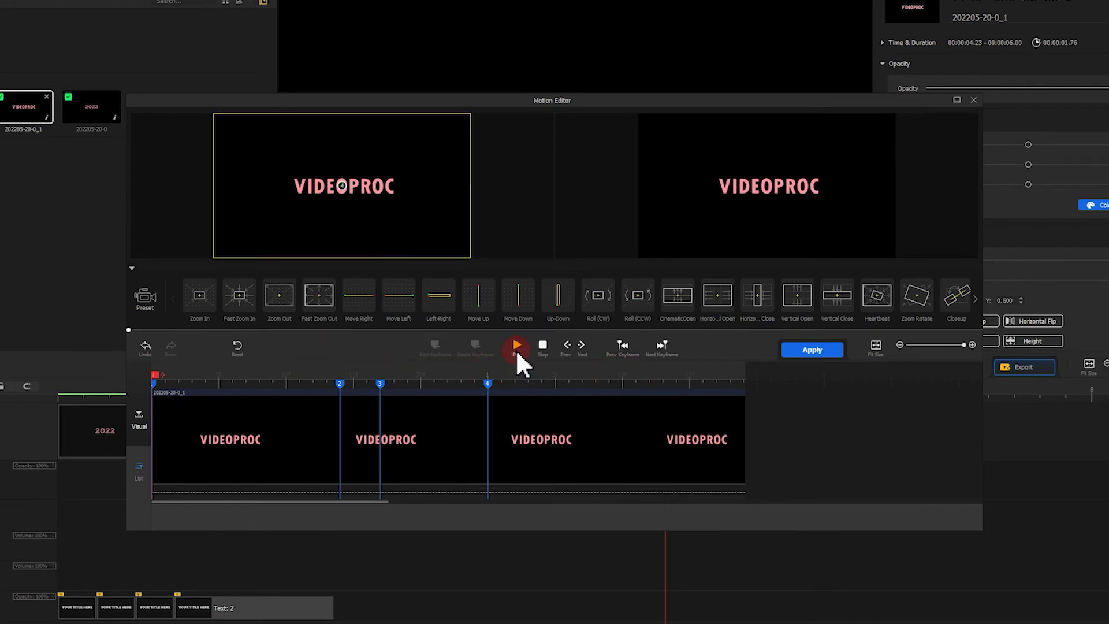
click(515, 344)
click(811, 349)
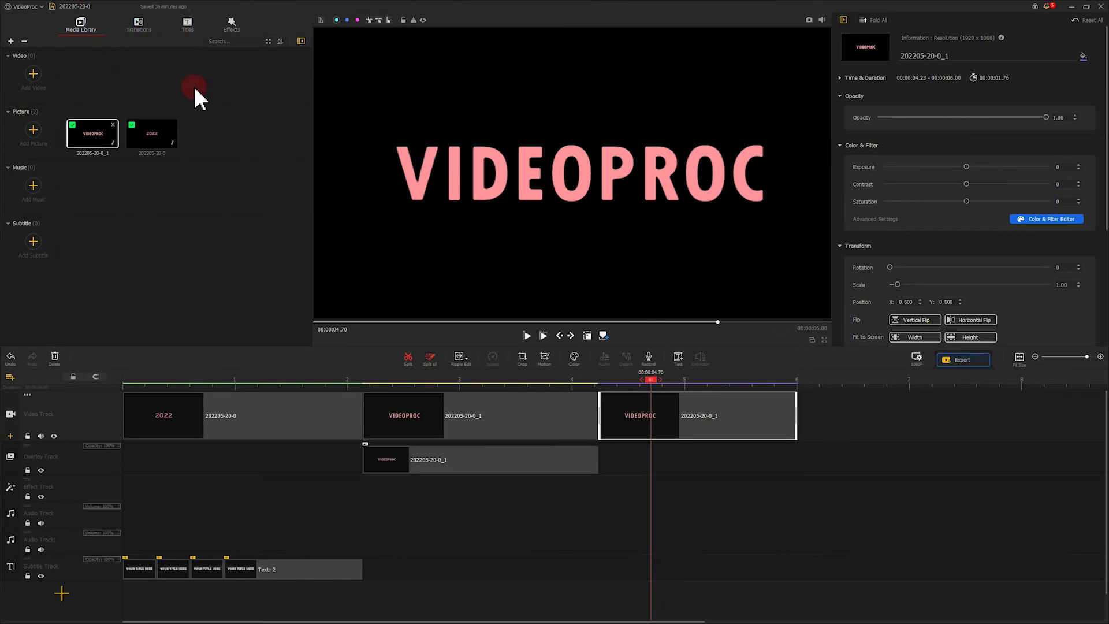
Place a Zoom Blur transition between the 2022 and VIDEOPROC clips and play it back
click(142, 27)
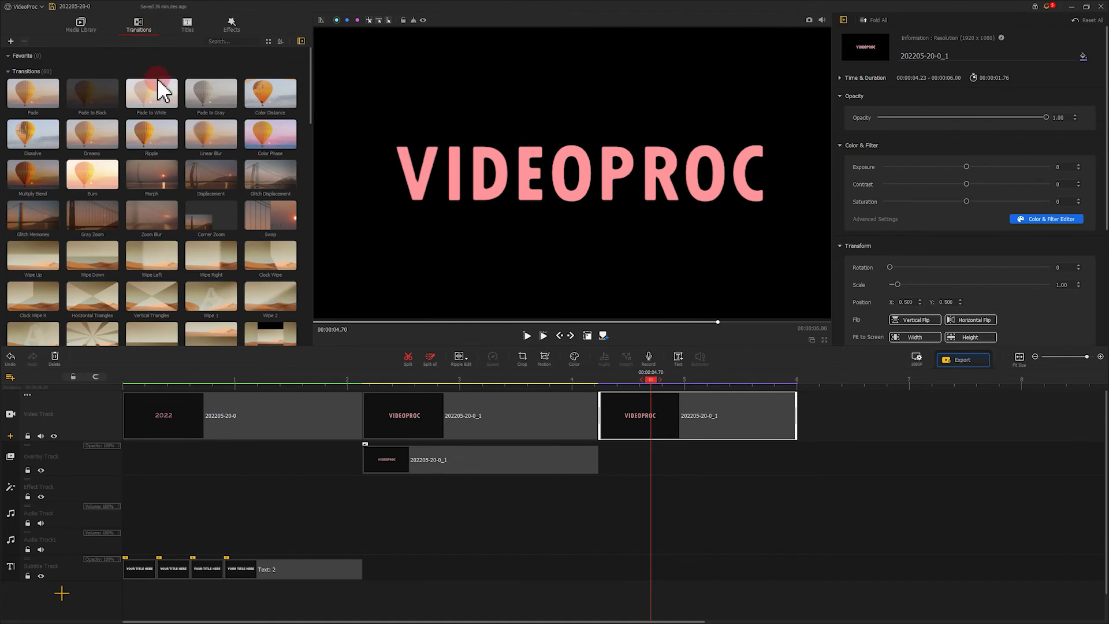
mouse_move(176, 213)
mouse_down()
mouse_move(168, 223)
mouse_move(302, 330)
mouse_move(362, 410)
mouse_move(333, 409)
mouse_move(504, 411)
mouse_move(374, 414)
mouse_up()
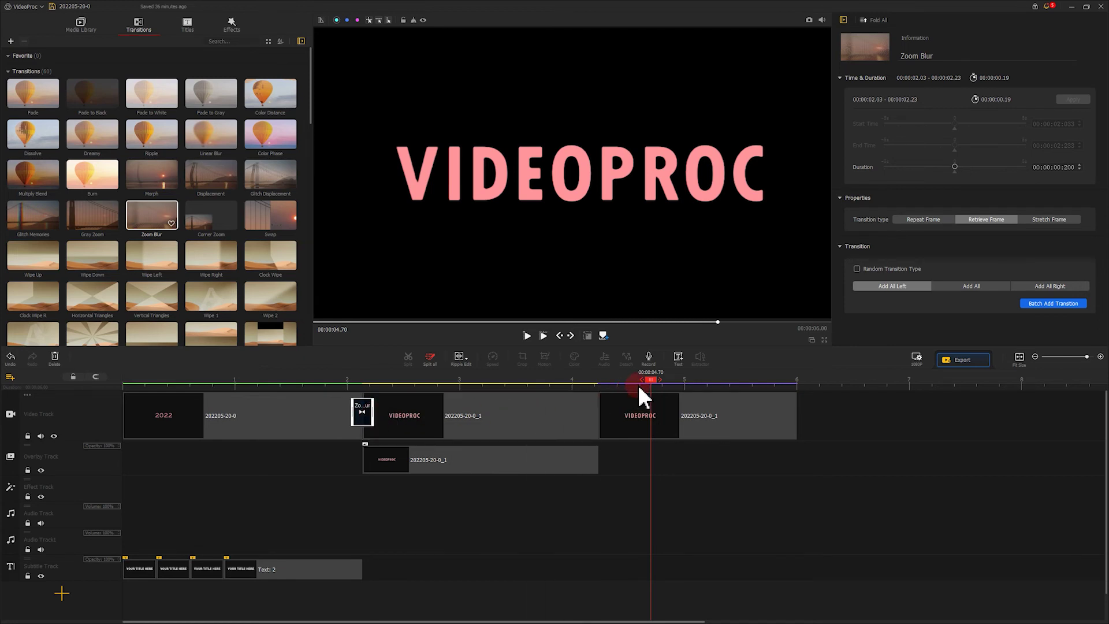
drag(647, 380, 302, 378)
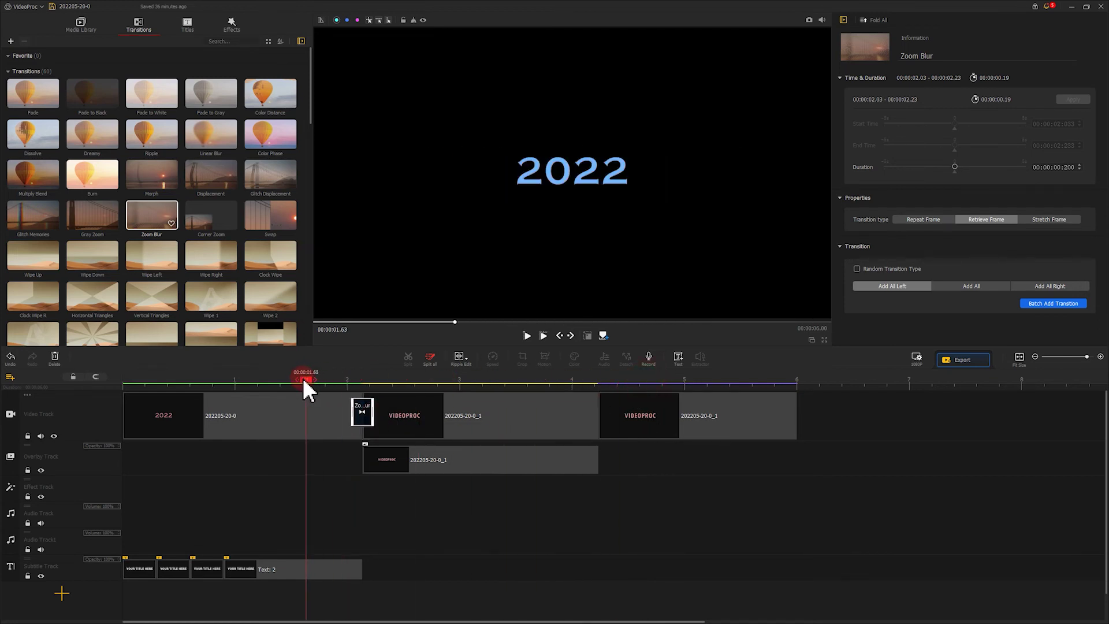
click(527, 334)
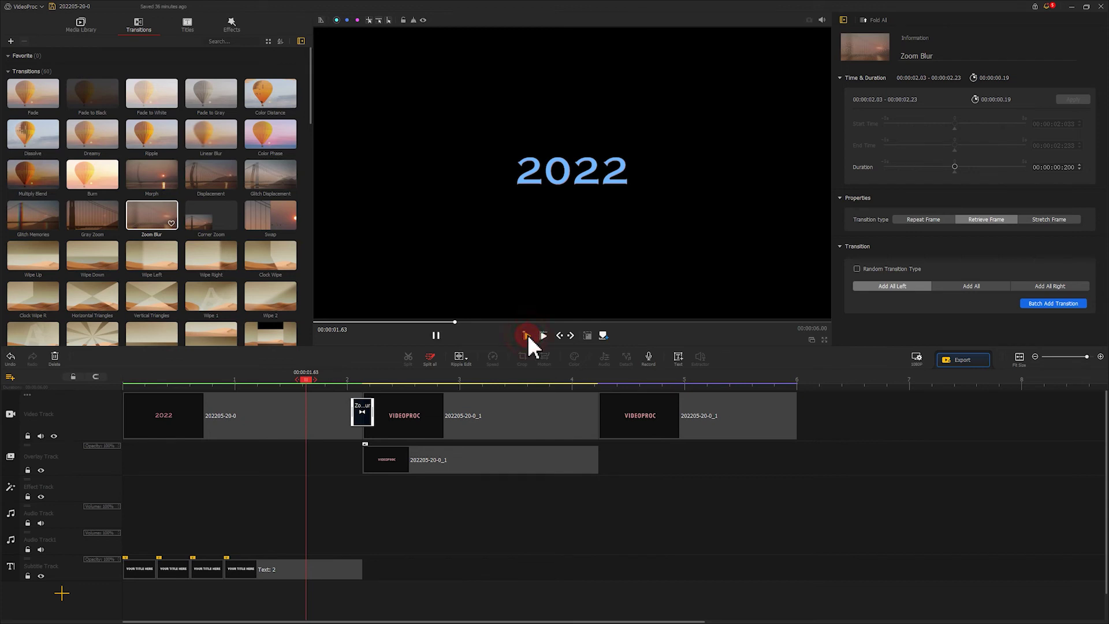
click(437, 335)
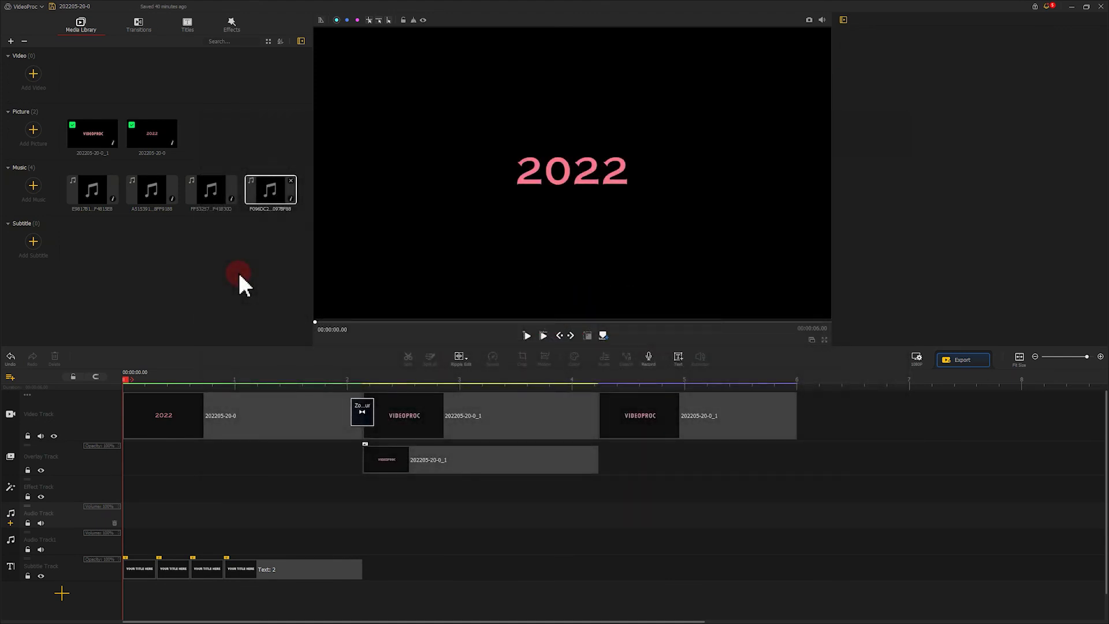
Add the first sound effect to the audio track, listen to it, and trim its end shorter
drag(266, 199, 141, 514)
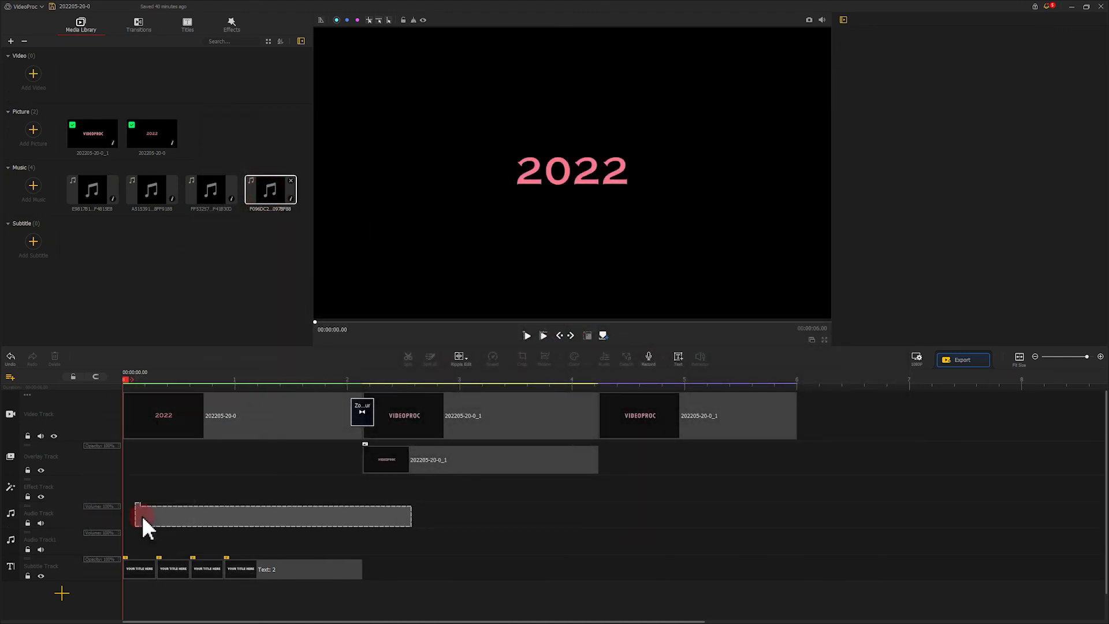
key(space)
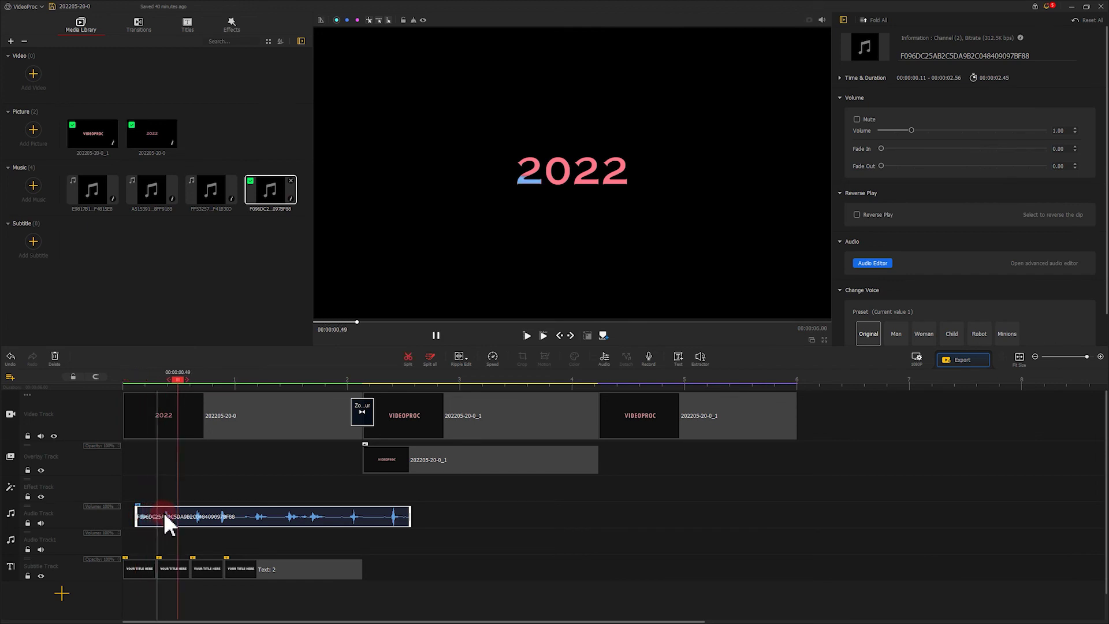
key(space)
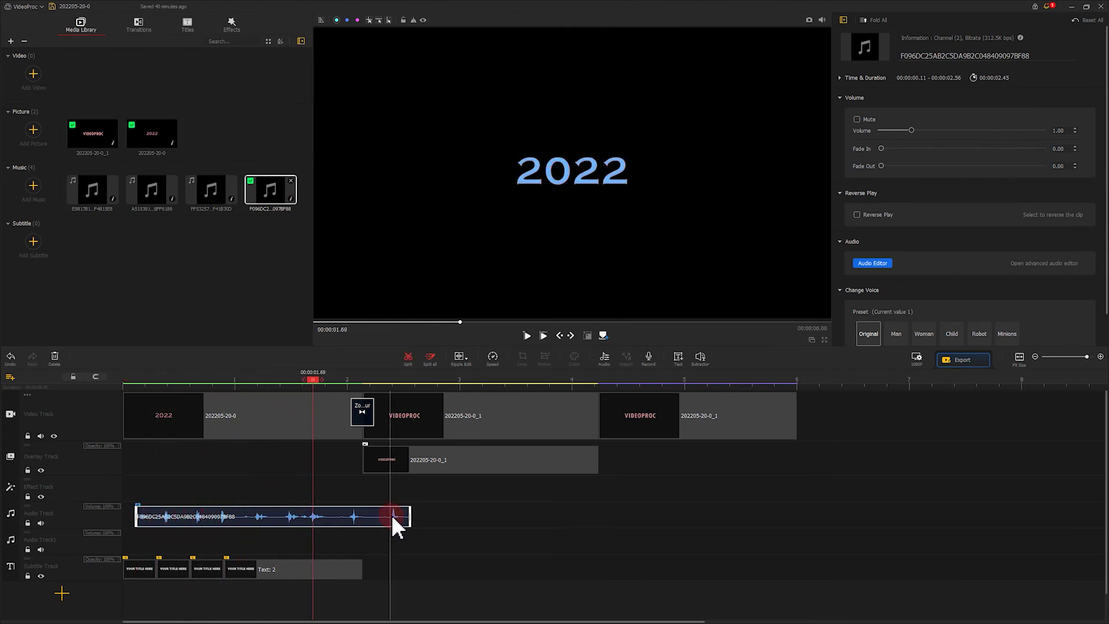
drag(410, 516, 284, 515)
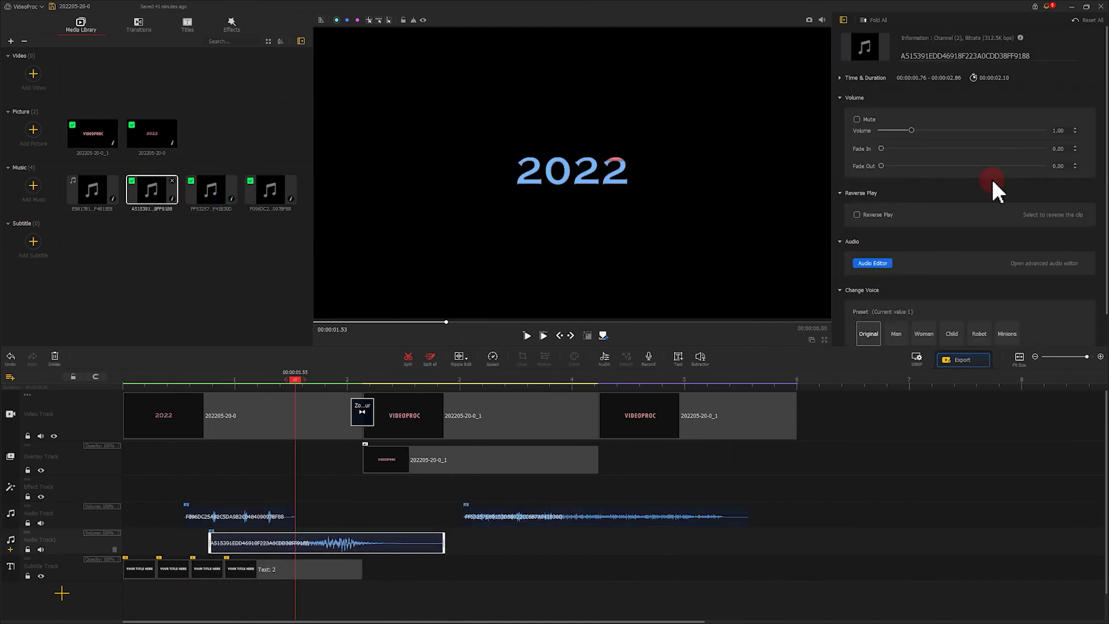
Add trimmed sound effects across both audio tracks, one at volume 0.73 with 0.14 fade-out, and play
drag(92, 191, 369, 515)
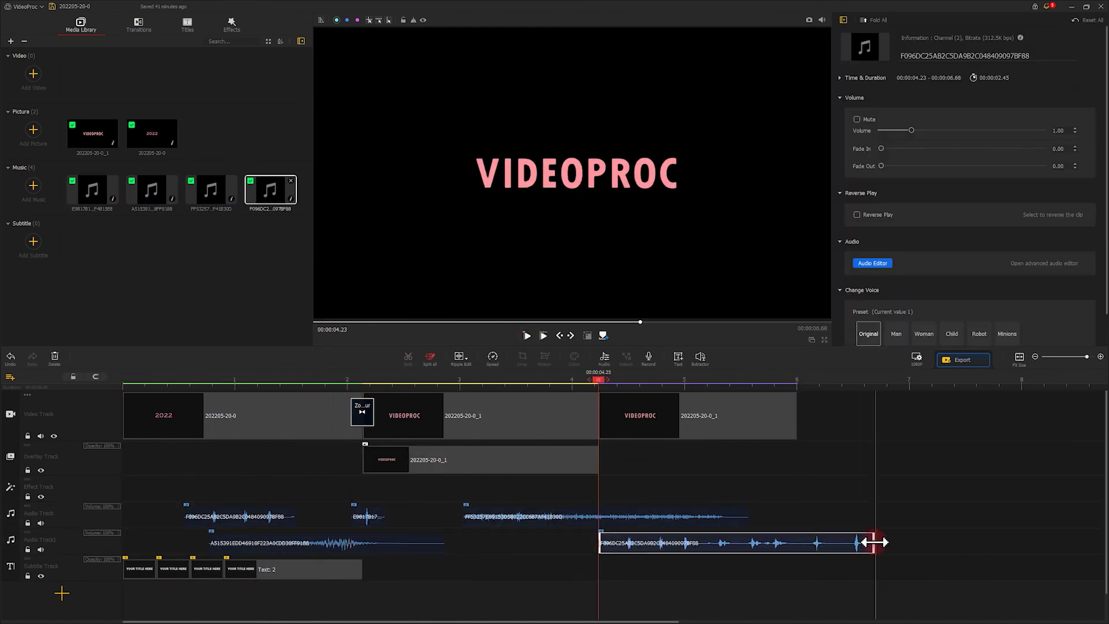
drag(875, 542, 626, 537)
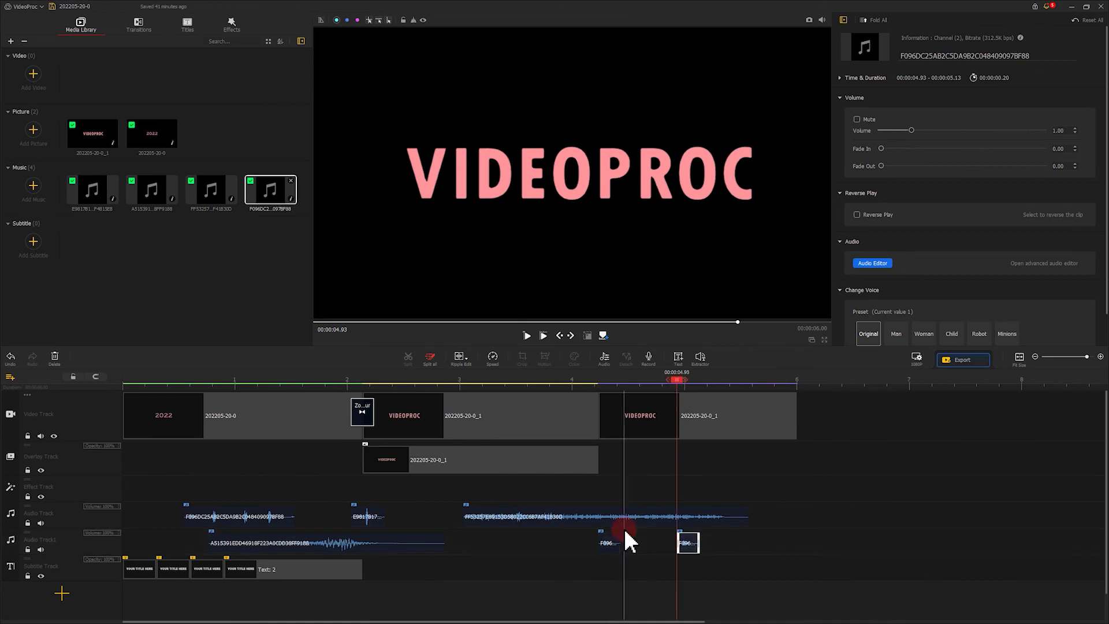
click(747, 514)
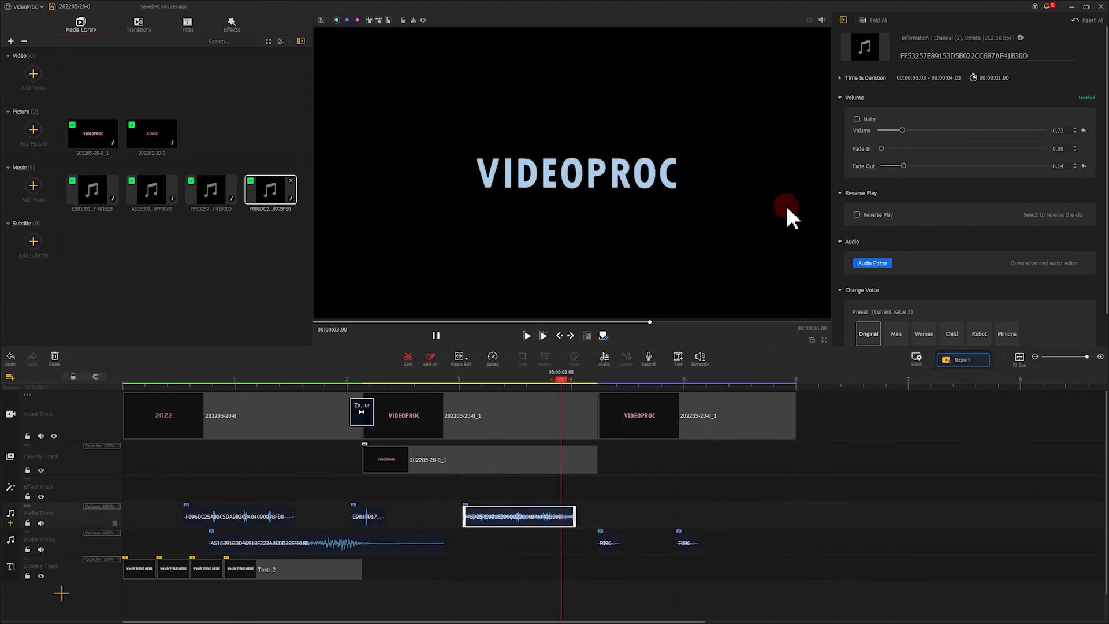
click(525, 337)
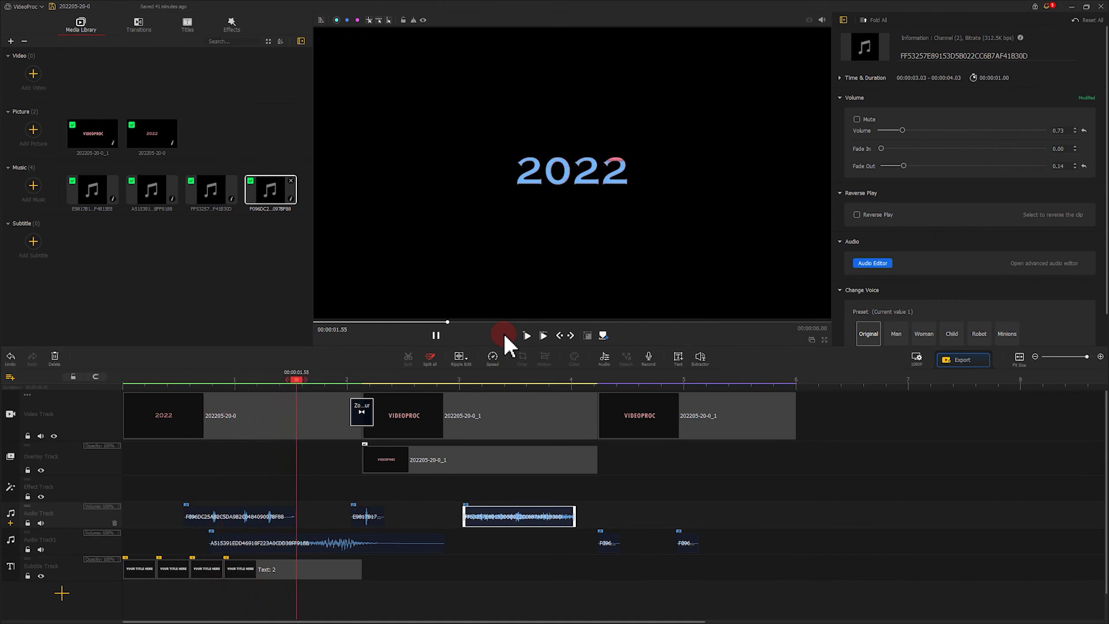